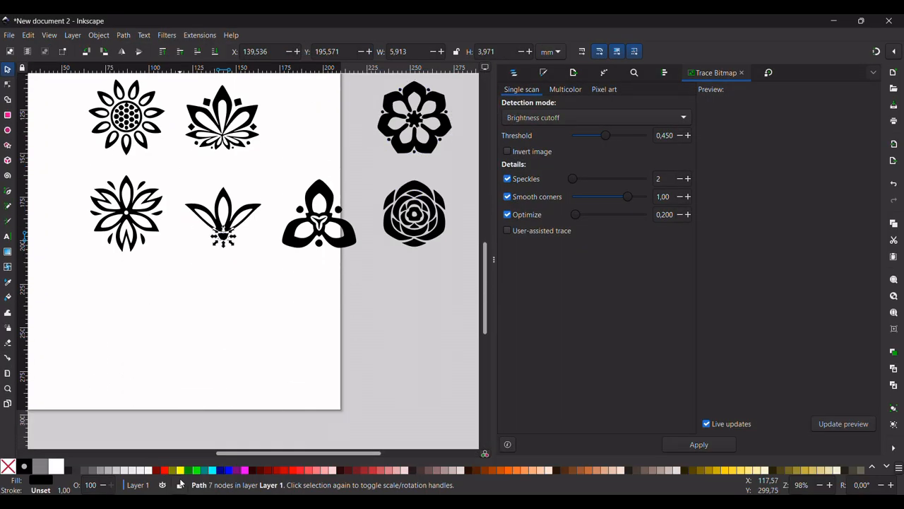
Step: Combine the pieces of the two leftmost bottom-row flowers into single paths and move both flowers off the page, above it
{"action": "left_click_drag", "start_coordinate": [284, 169], "coordinate": [174, 270]}
{"action": "left_click_drag", "start_coordinate": [53, 162], "coordinate": [176, 295]}
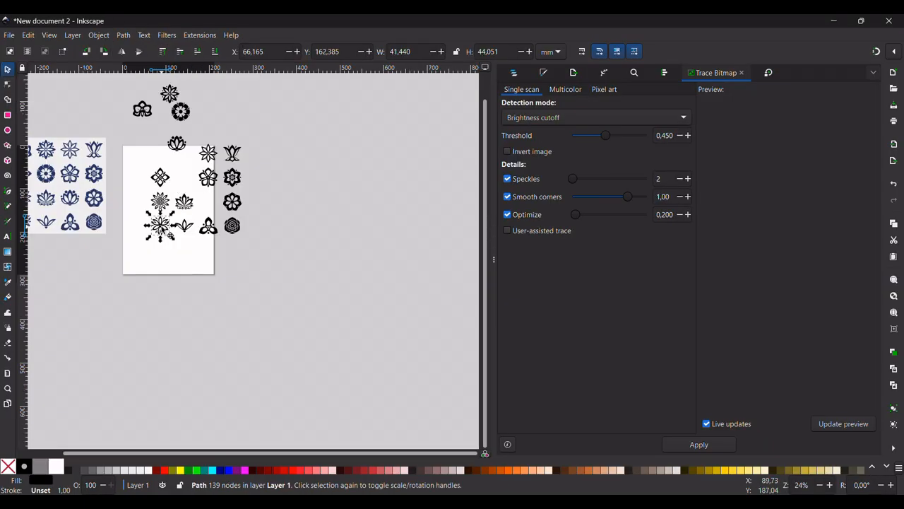
{"action": "left_click_drag", "start_coordinate": [160, 225], "coordinate": [216, 94]}
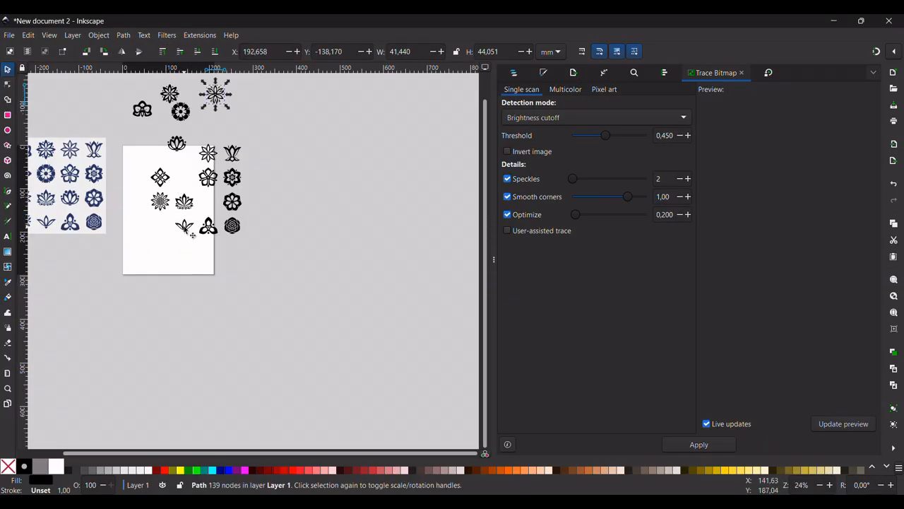
{"action": "key", "text": "n"}
{"action": "left_click", "coordinate": [7, 68]}
{"action": "left_click_drag", "start_coordinate": [184, 225], "coordinate": [252, 105]}
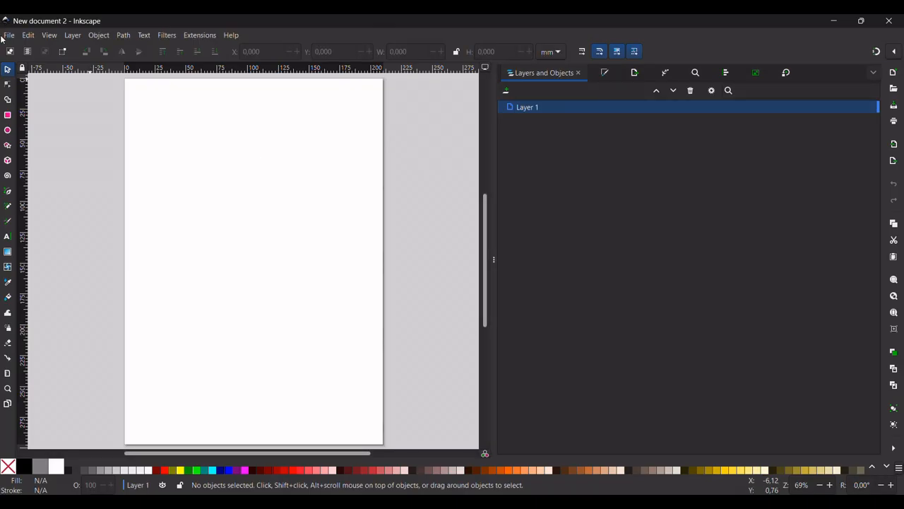
Step: Start importing a file and browse from Arkhive through Youtube Designs to the "How to create spray patterns of an object" folder
{"action": "left_click", "coordinate": [7, 37]}
{"action": "left_click", "coordinate": [38, 173]}
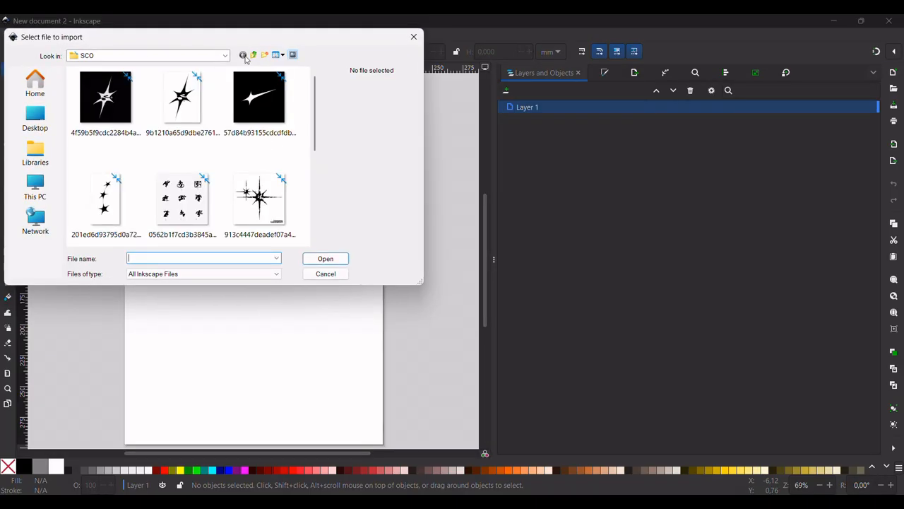
{"action": "left_click", "coordinate": [226, 55]}
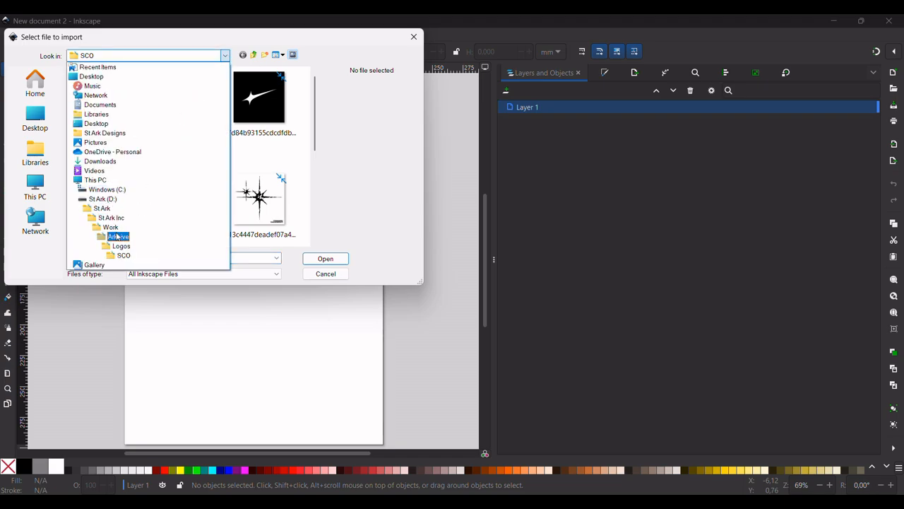
{"action": "left_click", "coordinate": [118, 236]}
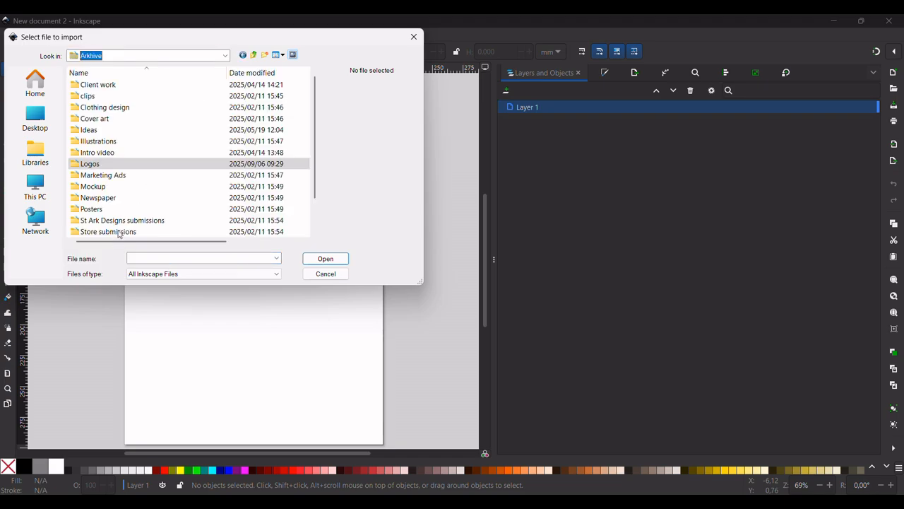
{"action": "scroll", "coordinate": [121, 226], "scroll_direction": "down", "scroll_amount": 1}
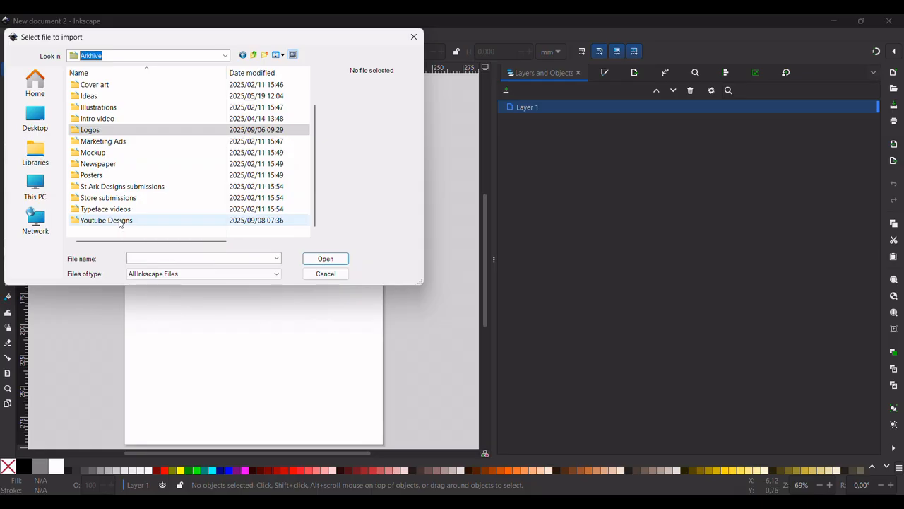
{"action": "double_click", "coordinate": [120, 221]}
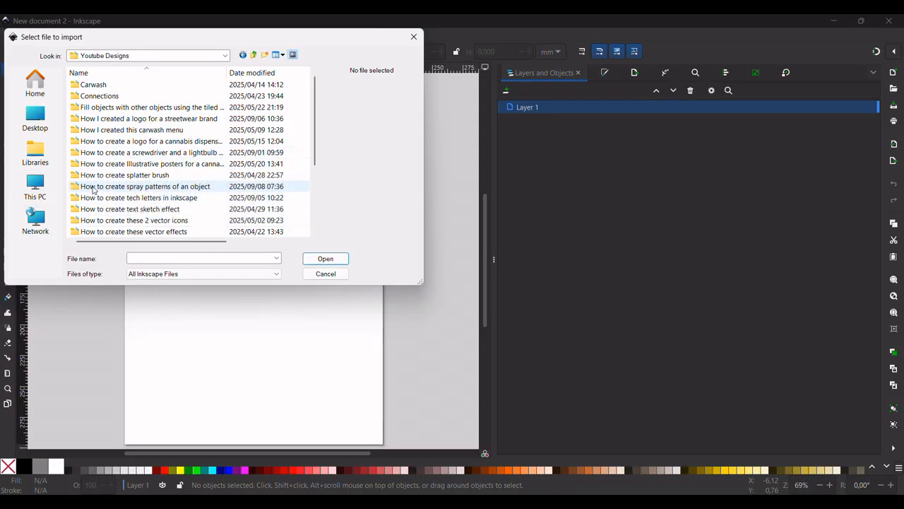
{"action": "double_click", "coordinate": [97, 187]}
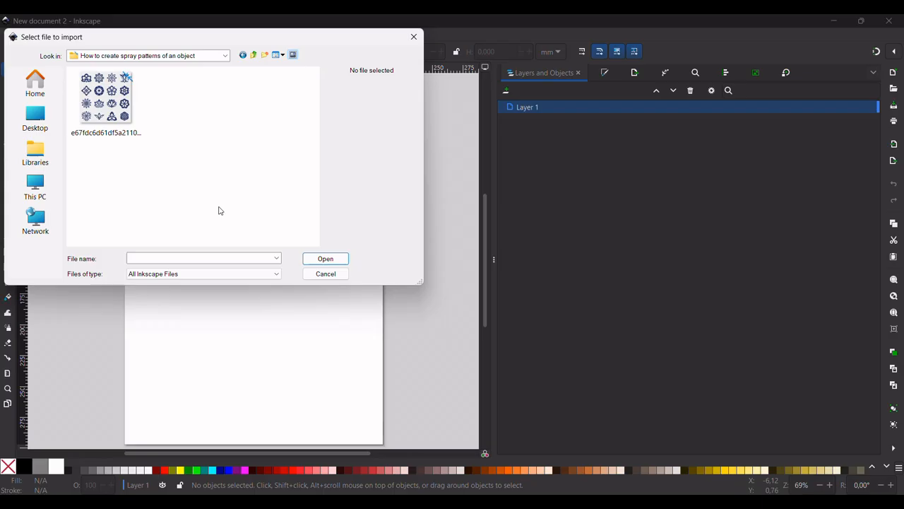
Step: Import the flower icons JPEG as an embedded image, with DPI from file and rendering mode None (auto)
{"action": "left_click", "coordinate": [125, 106]}
{"action": "left_click", "coordinate": [327, 258]}
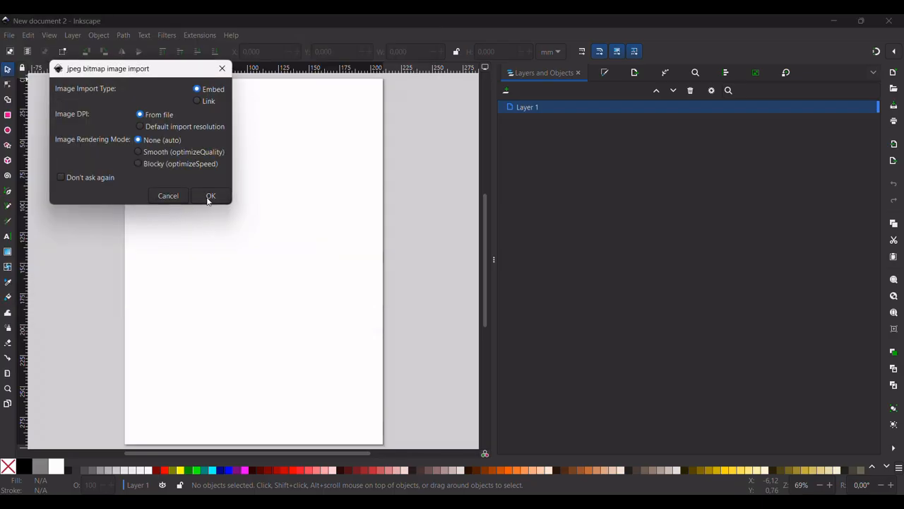
{"action": "left_click", "coordinate": [210, 197]}
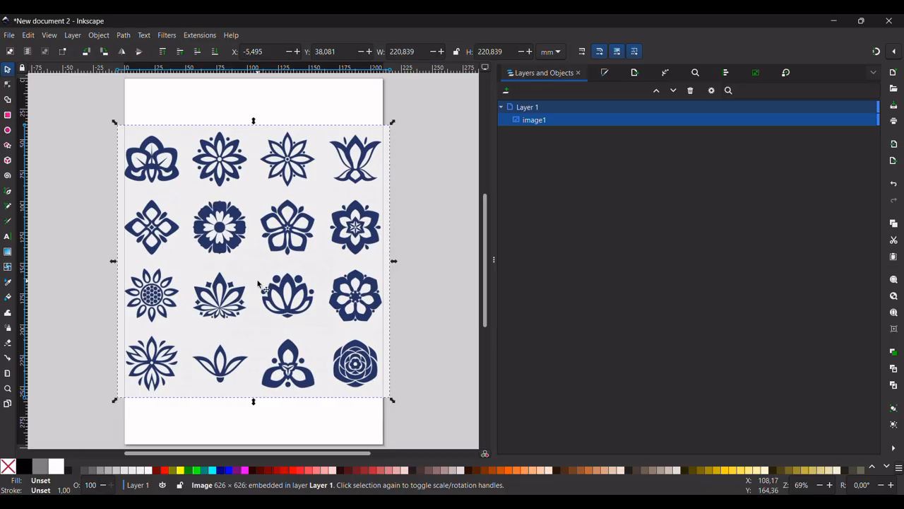
Step: Trace the imported image with a single-scan brightness cutoff at threshold 0,450 and move the original image off the page
{"action": "key", "text": "ctrl"}
{"action": "scroll", "coordinate": [259, 221], "scroll_direction": "down", "scroll_amount": 3, "text": "ctrl"}
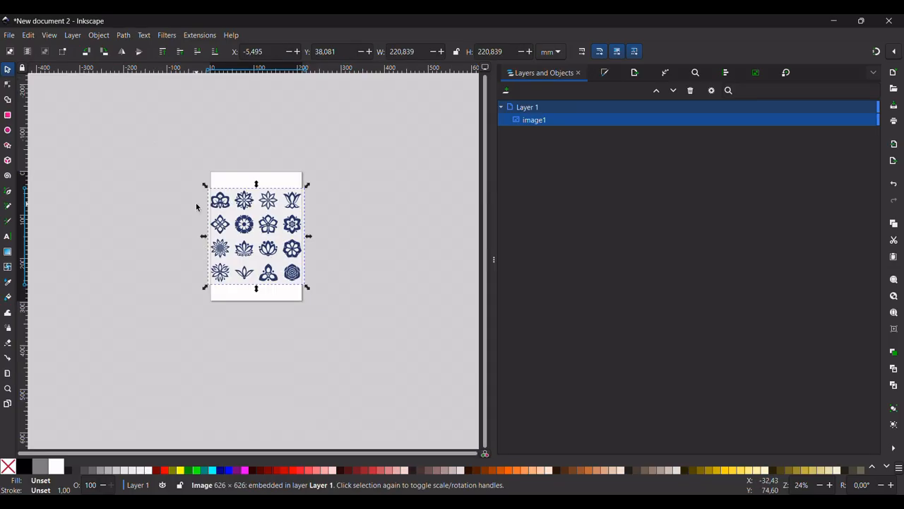
{"action": "scroll", "coordinate": [195, 204], "scroll_direction": "up", "scroll_amount": 2, "text": "ctrl"}
{"action": "left_click_drag", "start_coordinate": [187, 147], "coordinate": [453, 419]}
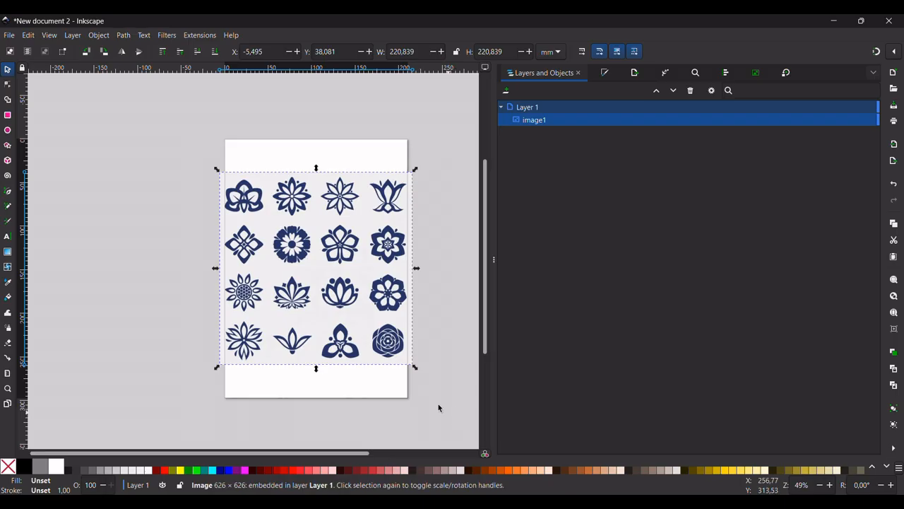
{"action": "left_click", "coordinate": [99, 36]}
{"action": "mouse_move", "coordinate": [127, 37]}
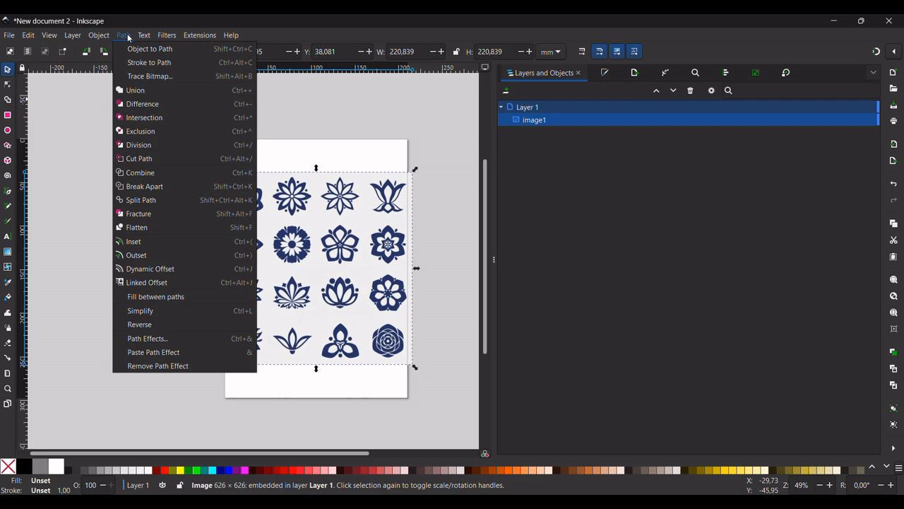
{"action": "left_click", "coordinate": [146, 78]}
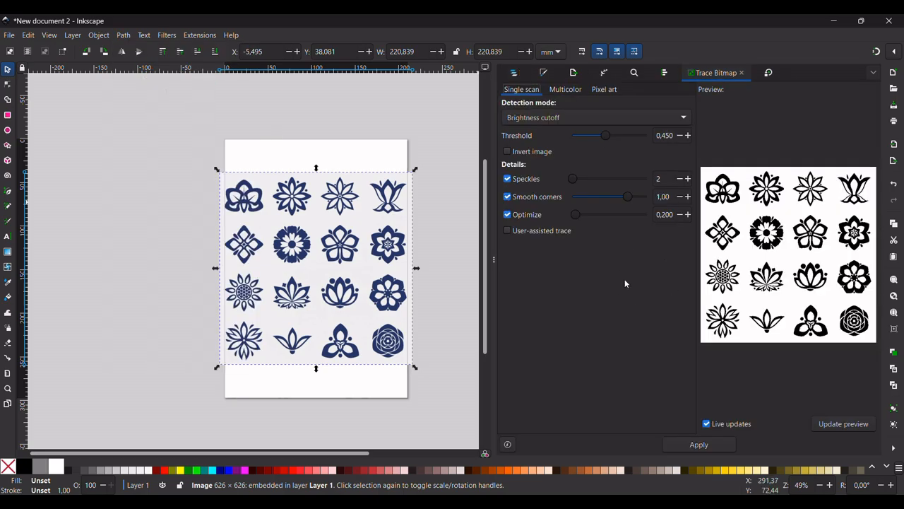
{"action": "left_click", "coordinate": [715, 446]}
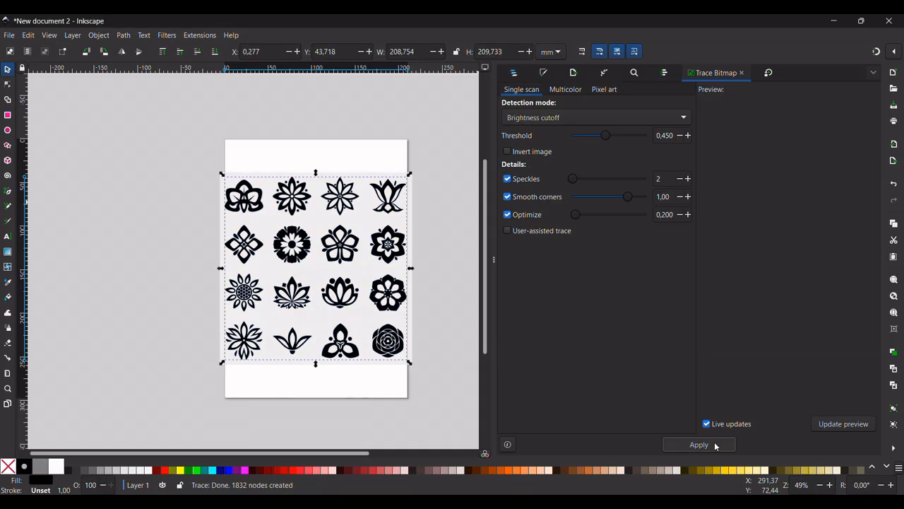
{"action": "mouse_move", "coordinate": [316, 253]}
{"action": "left_mouse_down"}
{"action": "mouse_move", "coordinate": [173, 242]}
{"action": "mouse_move", "coordinate": [115, 254]}
{"action": "mouse_move", "coordinate": [101, 201]}
{"action": "left_mouse_up"}
{"action": "left_click", "coordinate": [289, 255]}
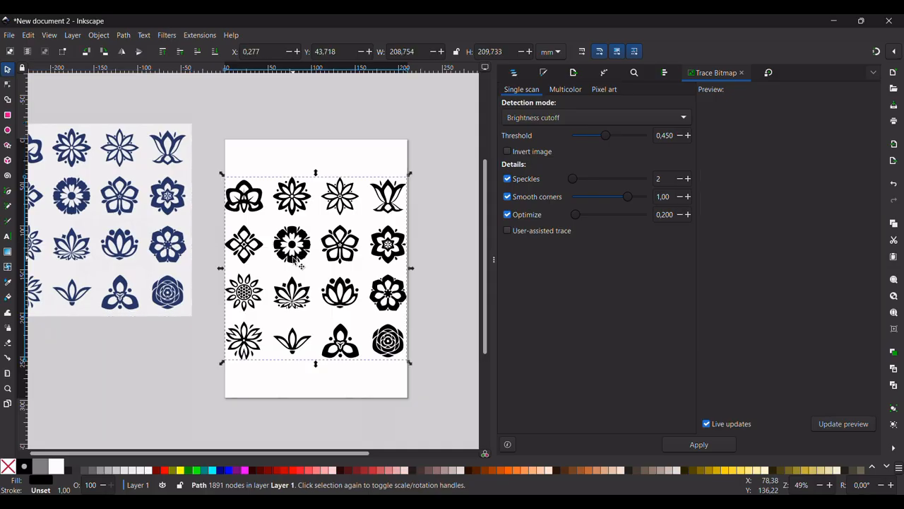
Step: Try to separate the traced flowers with Break Apart, and undo it
{"action": "left_click", "coordinate": [99, 35]}
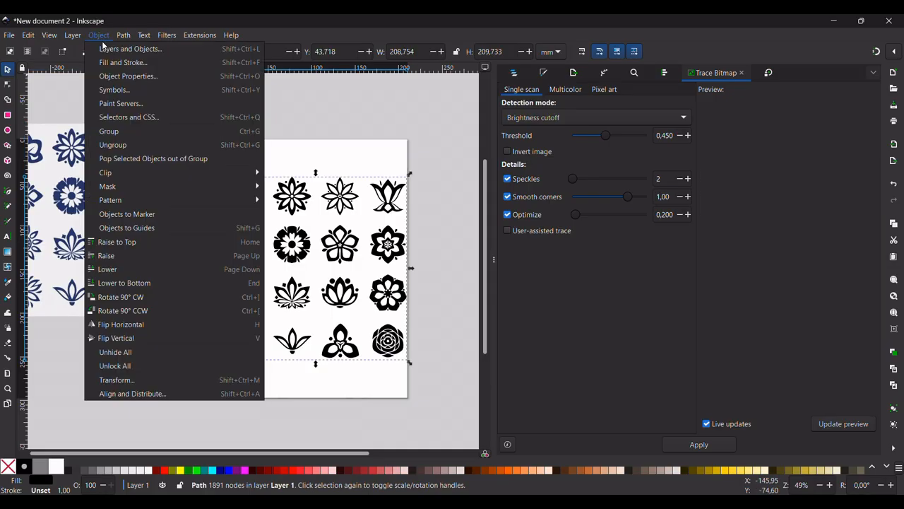
{"action": "mouse_move", "coordinate": [123, 36]}
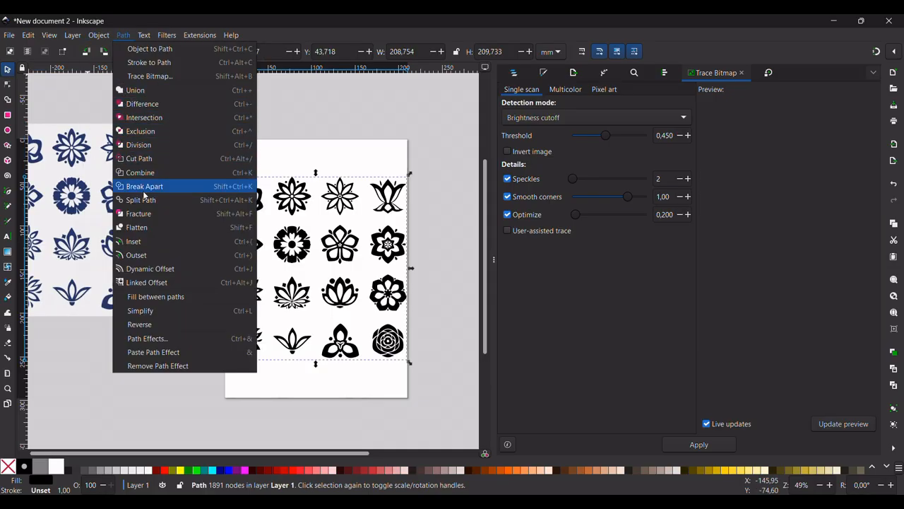
{"action": "left_click", "coordinate": [144, 186]}
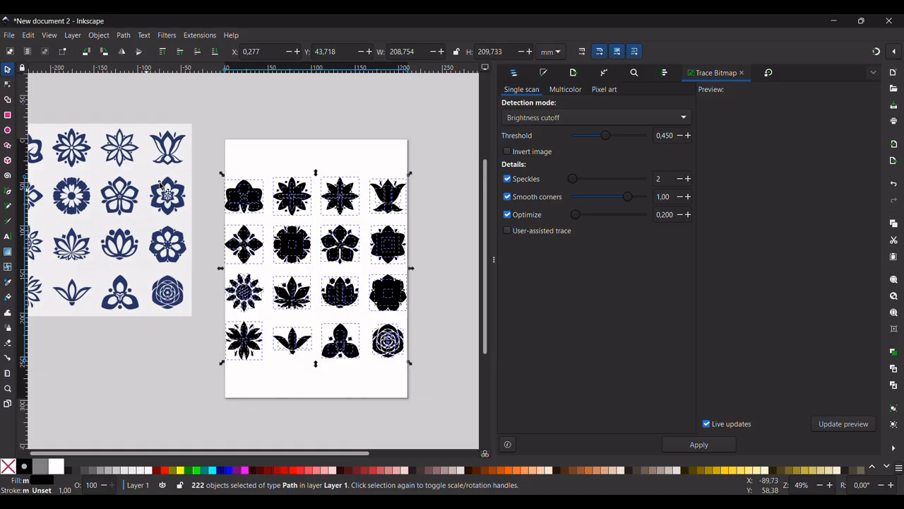
{"action": "scroll", "coordinate": [301, 233], "scroll_direction": "up", "scroll_amount": 1, "text": "ctrl"}
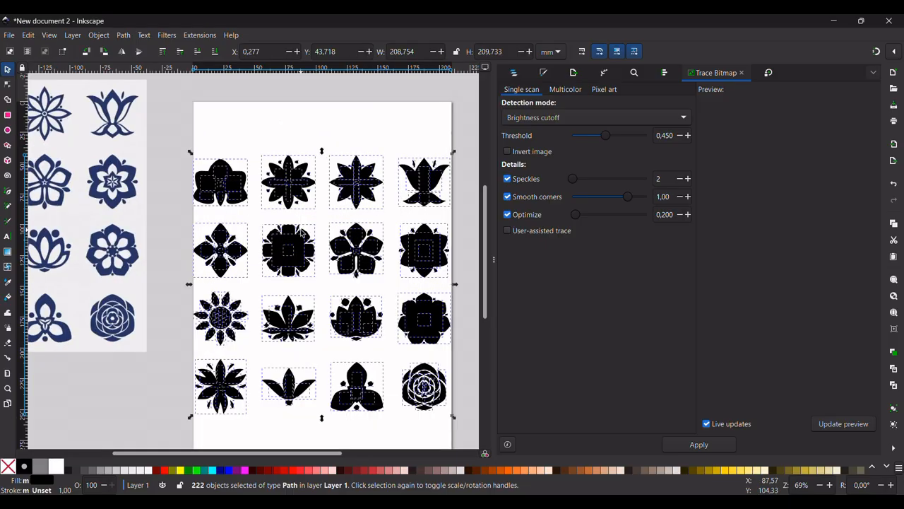
{"action": "scroll", "coordinate": [302, 233], "scroll_direction": "up", "scroll_amount": 1, "text": "ctrl"}
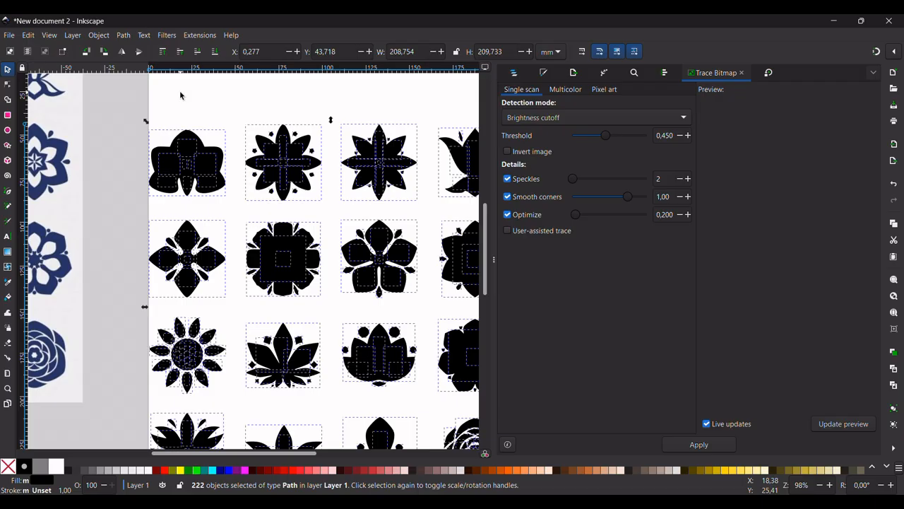
{"action": "scroll", "coordinate": [180, 95], "scroll_direction": "down", "scroll_amount": 1, "text": "ctrl"}
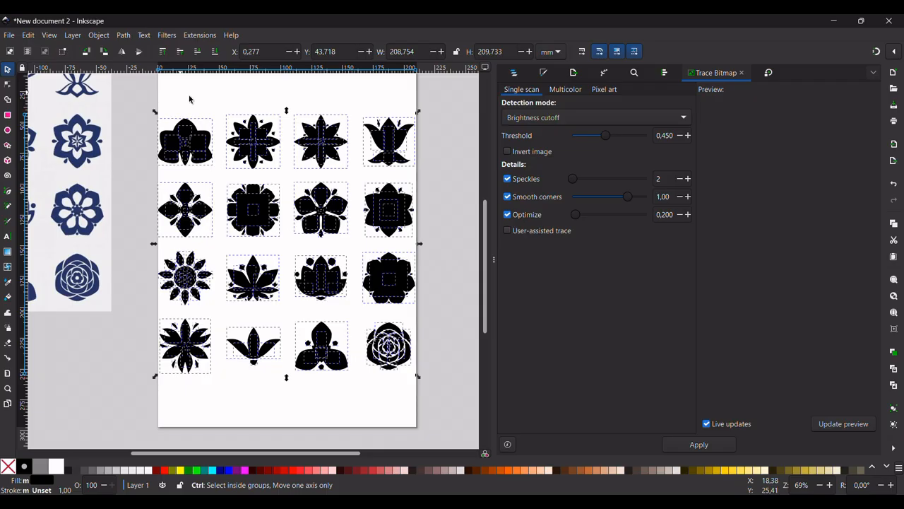
{"action": "key", "text": "ctrl+z"}
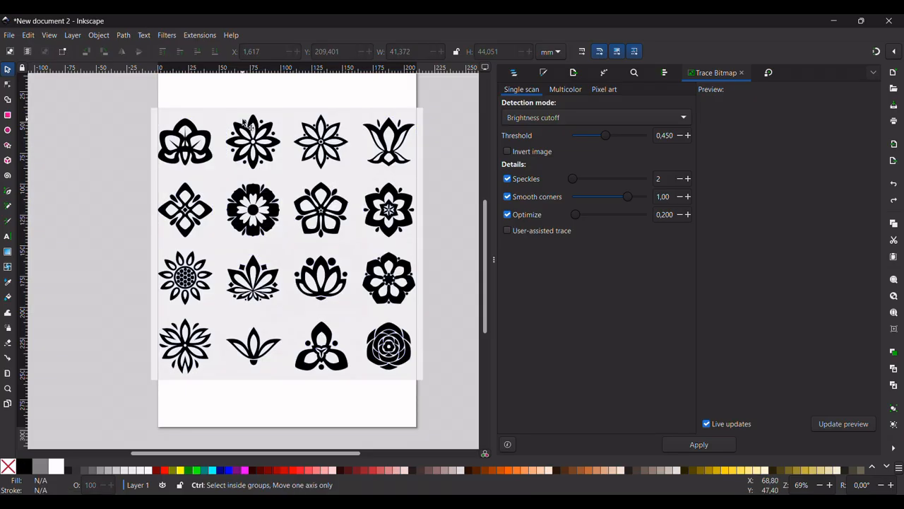
Step: Redo the move of the original image and move the traced flowers to about X 64.9, Y -3.3 mm
{"action": "key", "text": "ctrl+shift+z"}
{"action": "mouse_move", "coordinate": [269, 222]}
{"action": "left_mouse_down"}
{"action": "mouse_move", "coordinate": [303, 180]}
{"action": "mouse_move", "coordinate": [349, 164]}
{"action": "left_mouse_up"}
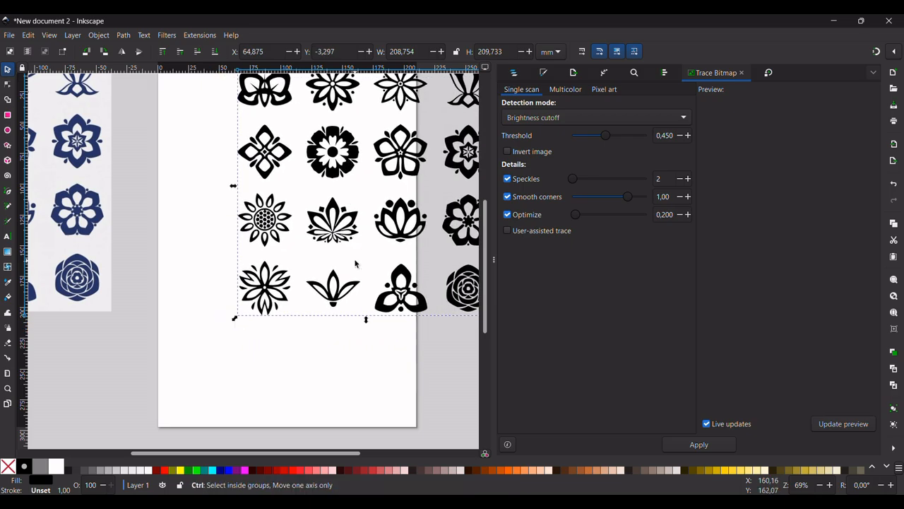
{"action": "key", "text": "minus"}
{"action": "key", "text": "minus"}
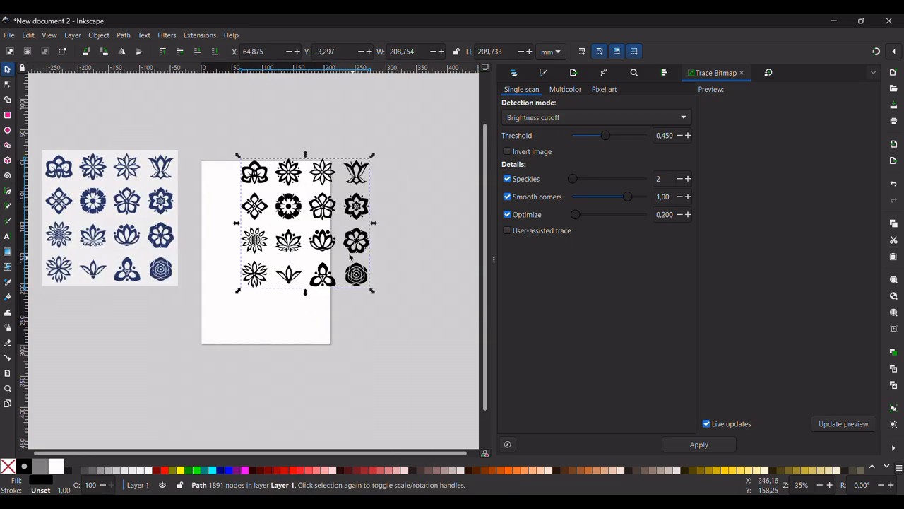
{"action": "scroll", "coordinate": [262, 185], "scroll_direction": "up", "scroll_amount": 4, "text": "ctrl"}
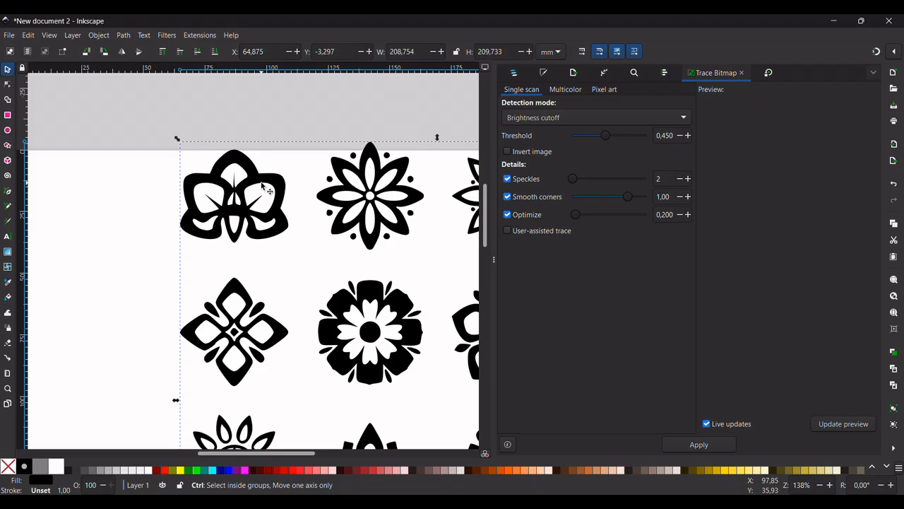
{"action": "scroll", "coordinate": [262, 186], "scroll_direction": "down", "scroll_amount": 2, "text": "ctrl"}
{"action": "key", "text": "Escape"}
{"action": "key", "text": "minus"}
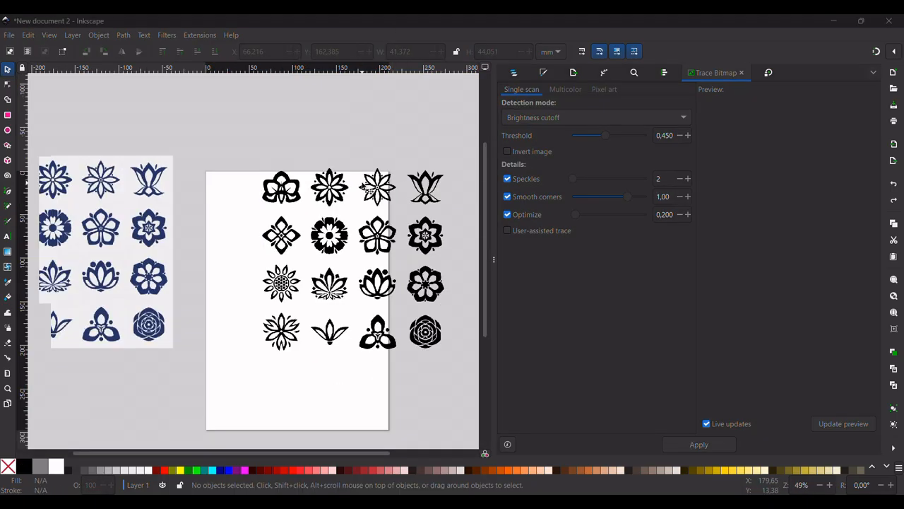
Step: Separate the traced flowers into individual paths with Split Path, and deselect them
{"action": "left_click", "coordinate": [367, 188]}
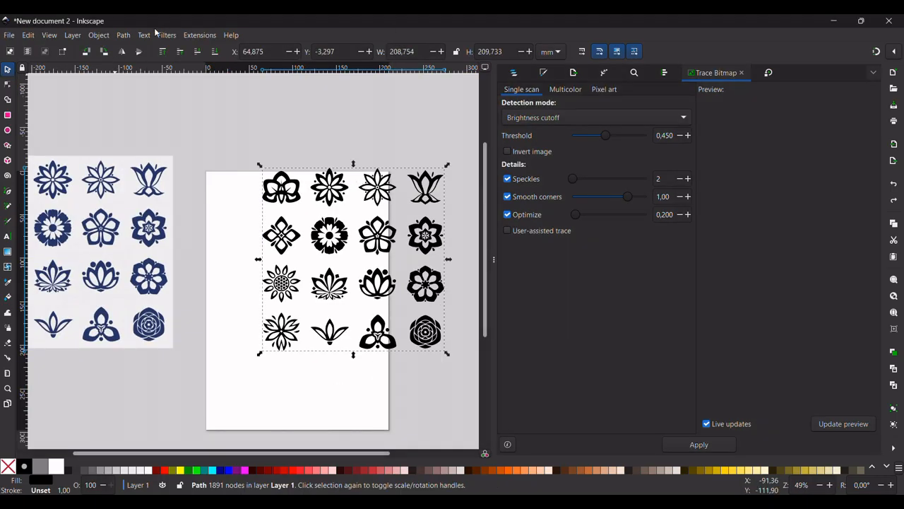
{"action": "left_click", "coordinate": [122, 35]}
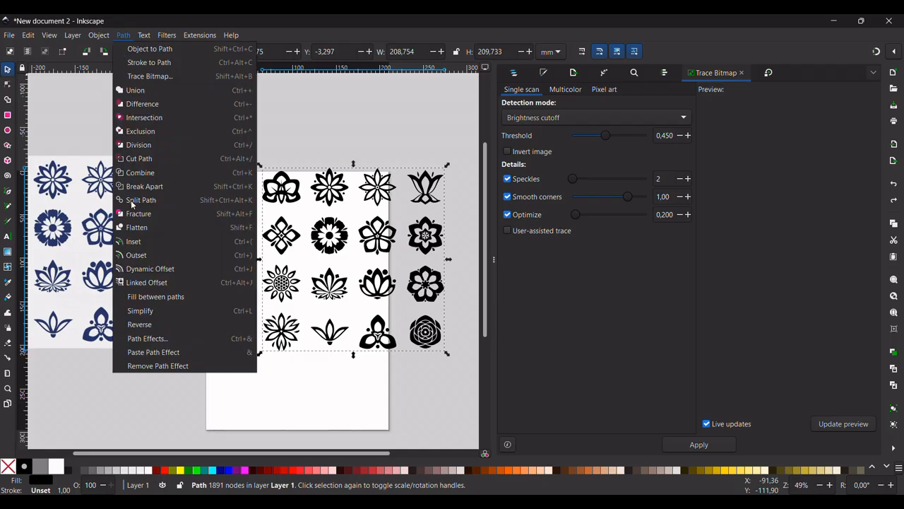
{"action": "left_click", "coordinate": [131, 203]}
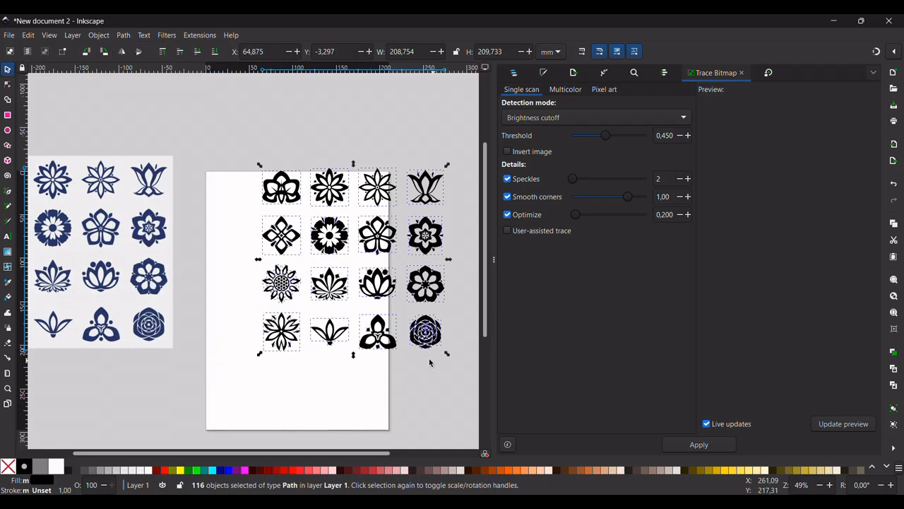
{"action": "scroll", "coordinate": [427, 369], "scroll_direction": "up", "scroll_amount": 1, "text": "ctrl"}
{"action": "scroll", "coordinate": [427, 374], "scroll_direction": "up", "scroll_amount": 2}
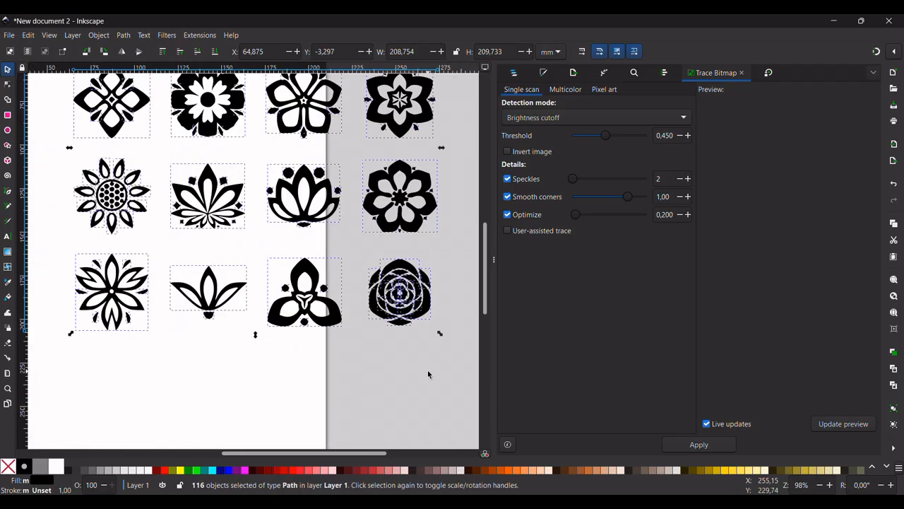
{"action": "left_click", "coordinate": [358, 344]}
{"action": "scroll", "coordinate": [358, 344], "scroll_direction": "up", "scroll_amount": 2}
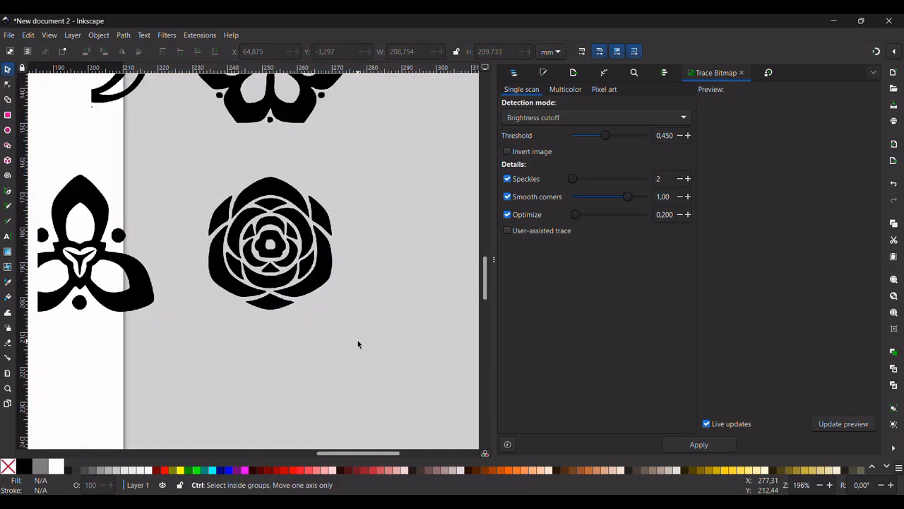
{"action": "scroll", "coordinate": [357, 344], "scroll_direction": "down", "scroll_amount": 4}
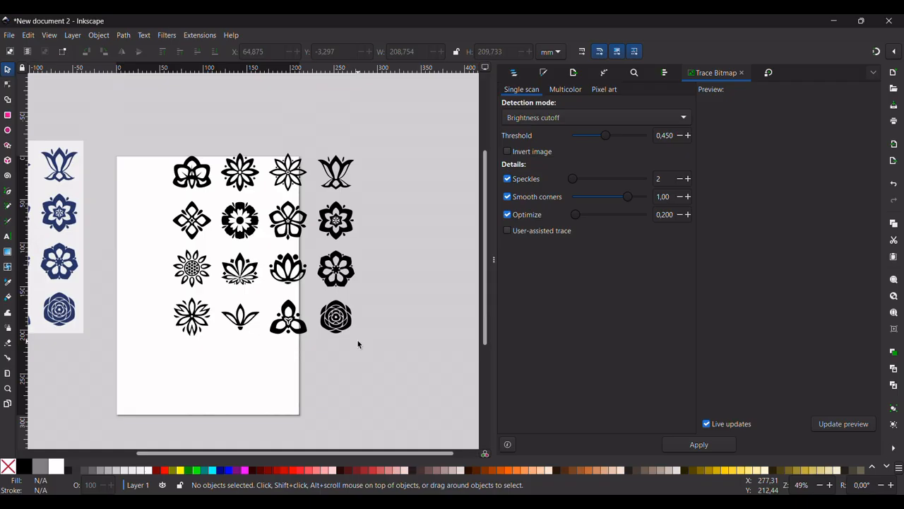
{"action": "scroll", "coordinate": [329, 170], "scroll_direction": "up", "scroll_amount": 4}
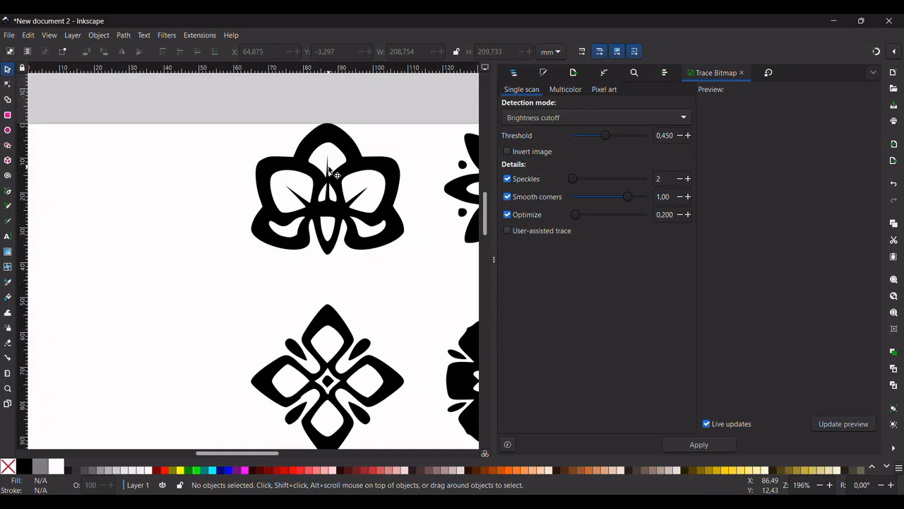
Step: Select the orchid-shaped flower and move it off the page, above the top edge
{"action": "scroll", "coordinate": [328, 169], "scroll_direction": "right", "scroll_amount": 1}
{"action": "left_click_drag", "start_coordinate": [189, 102], "coordinate": [403, 319]}
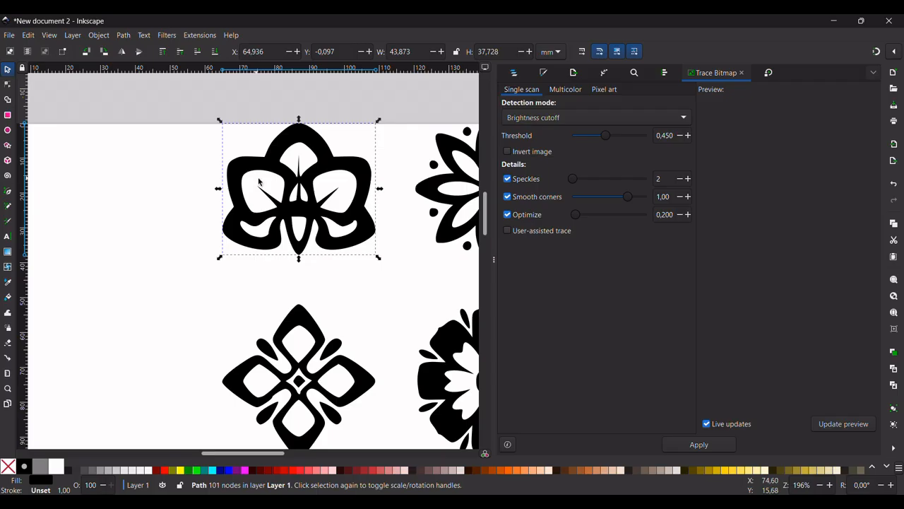
{"action": "left_click_drag", "start_coordinate": [338, 226], "coordinate": [202, 187]}
{"action": "scroll", "coordinate": [212, 206], "scroll_direction": "down", "scroll_amount": 3}
{"action": "scroll", "coordinate": [206, 193], "scroll_direction": "up", "scroll_amount": 5}
Step: Unite the eight-petal flower and its surrounding dots into one path and move it above the page to about X 87.1, Y -139.7 mm
{"action": "left_click_drag", "start_coordinate": [261, 262], "coordinate": [338, 341]}
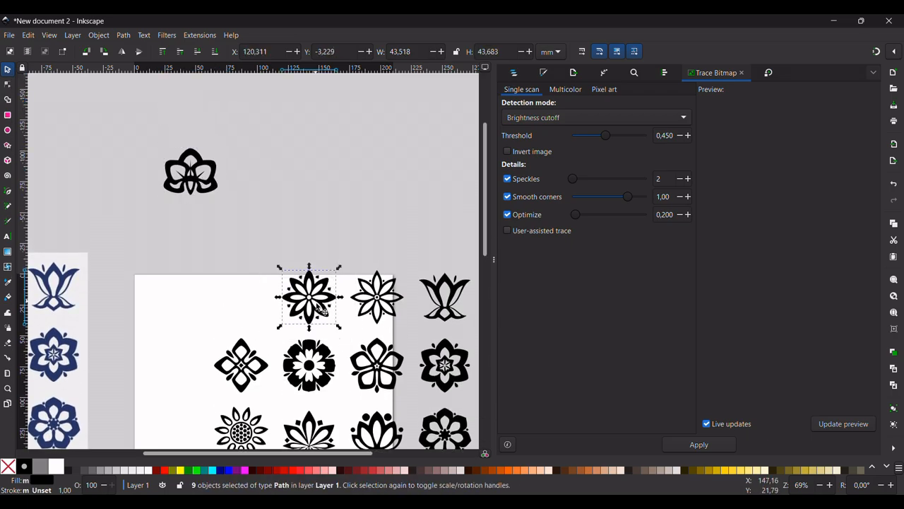
{"action": "scroll", "coordinate": [318, 310], "scroll_direction": "up", "scroll_amount": 5}
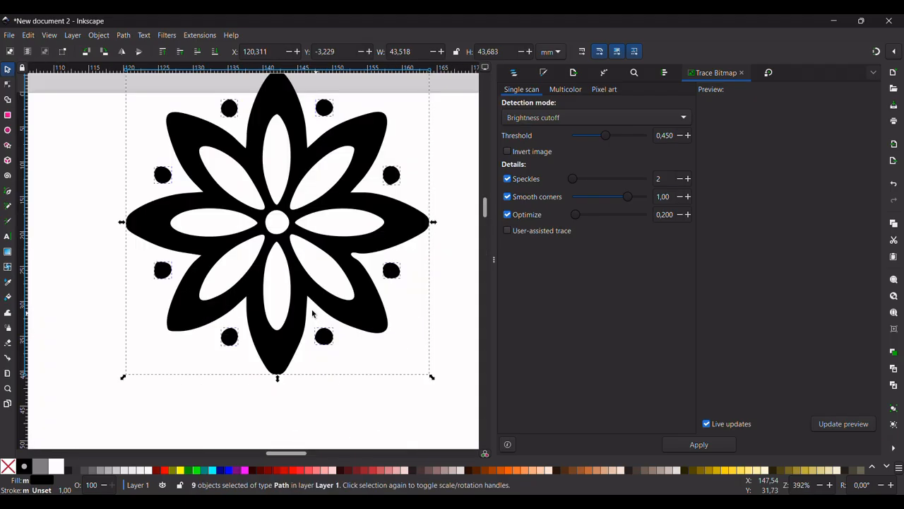
{"action": "left_click", "coordinate": [127, 37]}
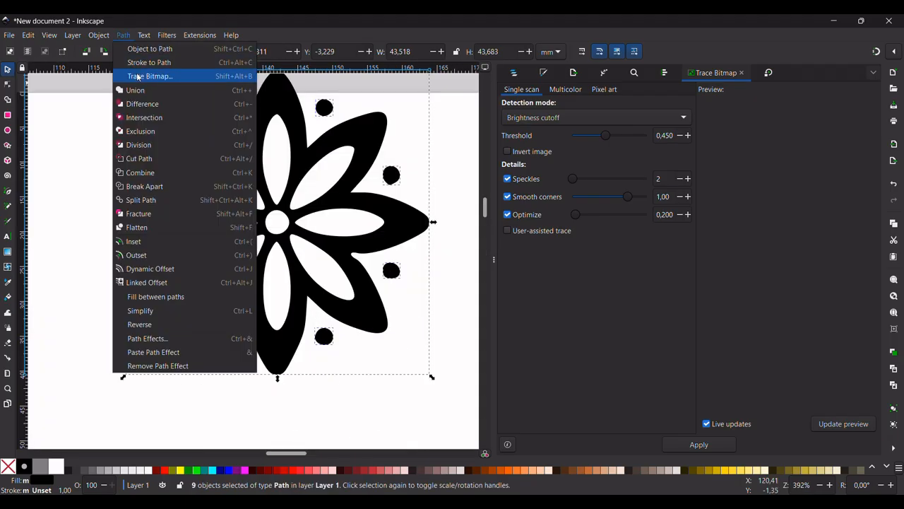
{"action": "left_click", "coordinate": [139, 91]}
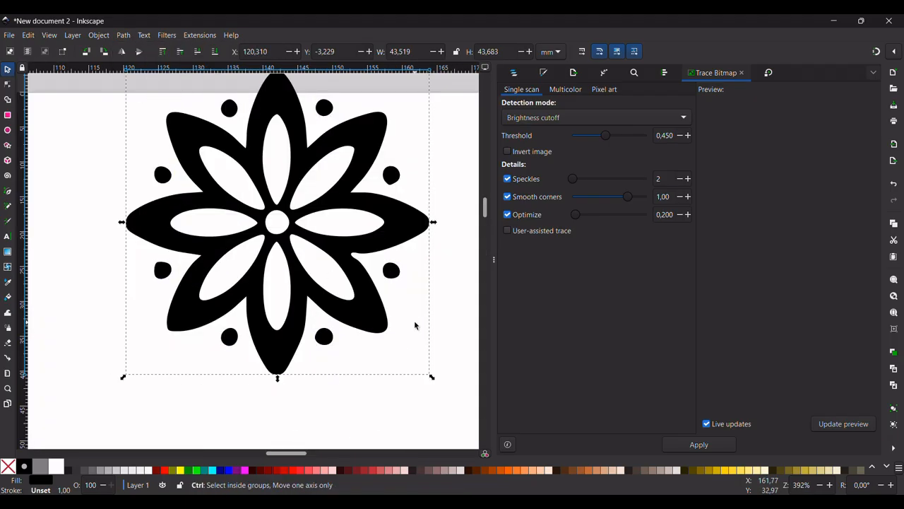
{"action": "scroll", "coordinate": [414, 320], "scroll_direction": "down", "scroll_amount": 5}
{"action": "left_click_drag", "start_coordinate": [401, 324], "coordinate": [361, 156]}
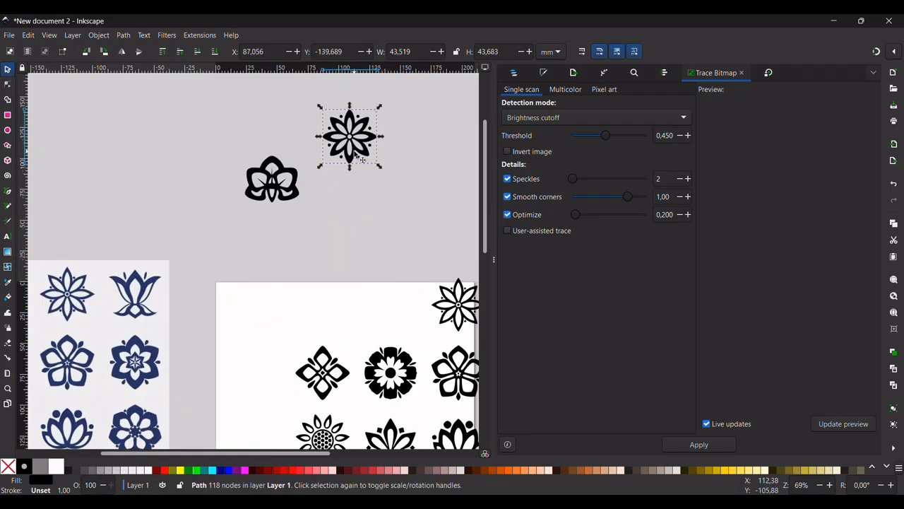
Step: Unite the pieces of the round solid-petal flower into one path and move it above the page to about X 112.8, Y -98.0 mm
{"action": "scroll", "coordinate": [377, 360], "scroll_direction": "right", "scroll_amount": 4}
{"action": "scroll", "coordinate": [377, 360], "scroll_direction": "down", "scroll_amount": 4}
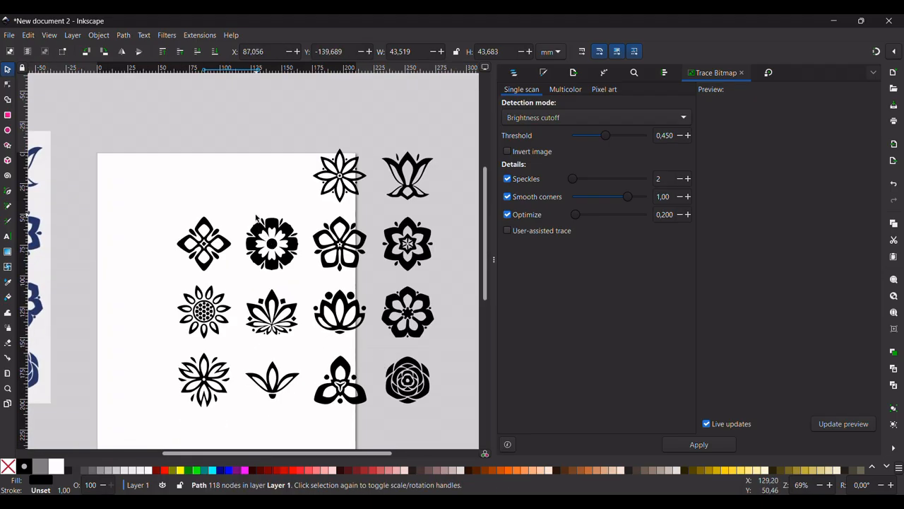
{"action": "scroll", "coordinate": [256, 219], "scroll_direction": "up", "scroll_amount": 2}
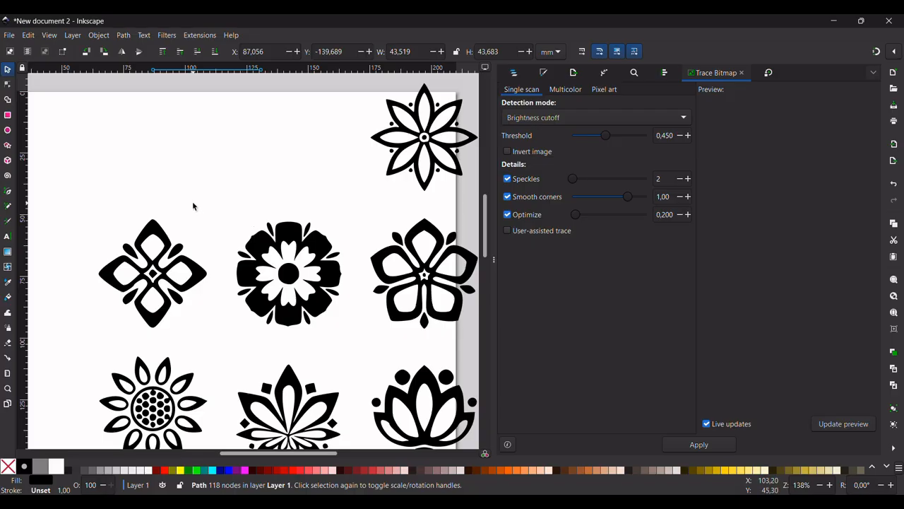
{"action": "left_click_drag", "start_coordinate": [192, 202], "coordinate": [357, 345]}
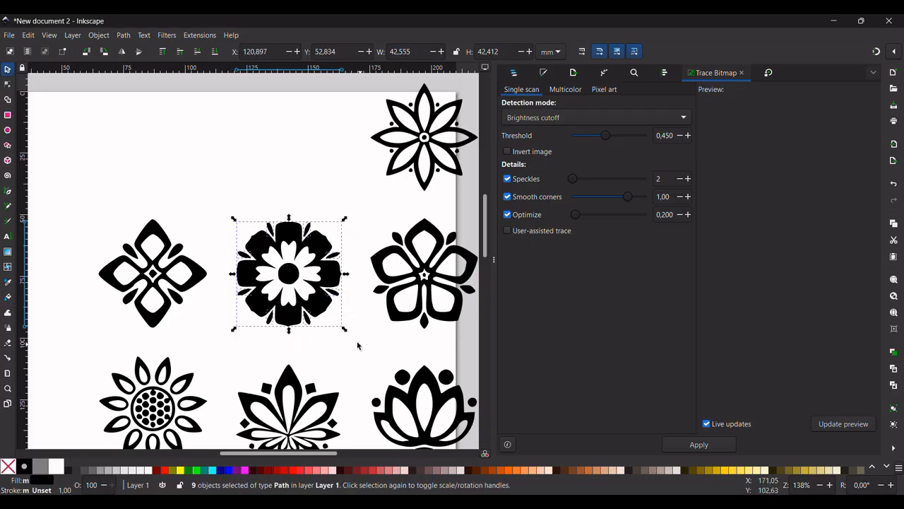
{"action": "left_click", "coordinate": [125, 35]}
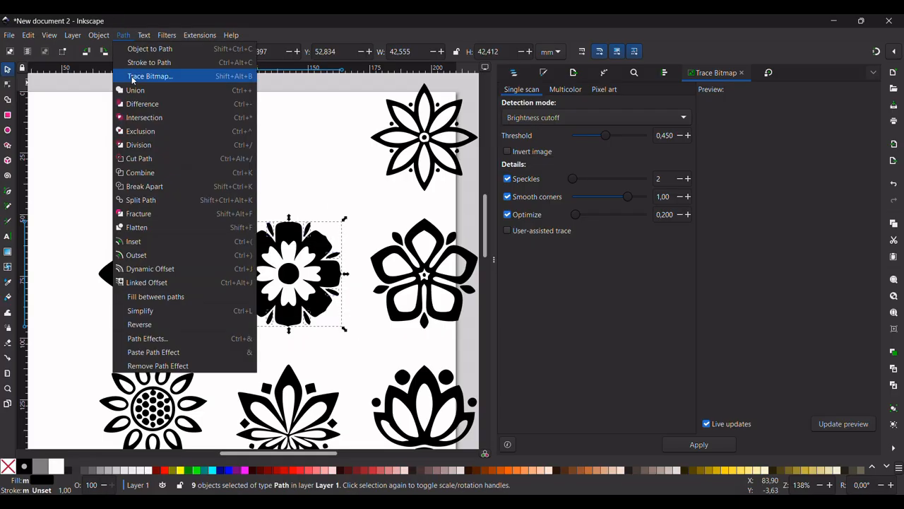
{"action": "left_click", "coordinate": [136, 91]}
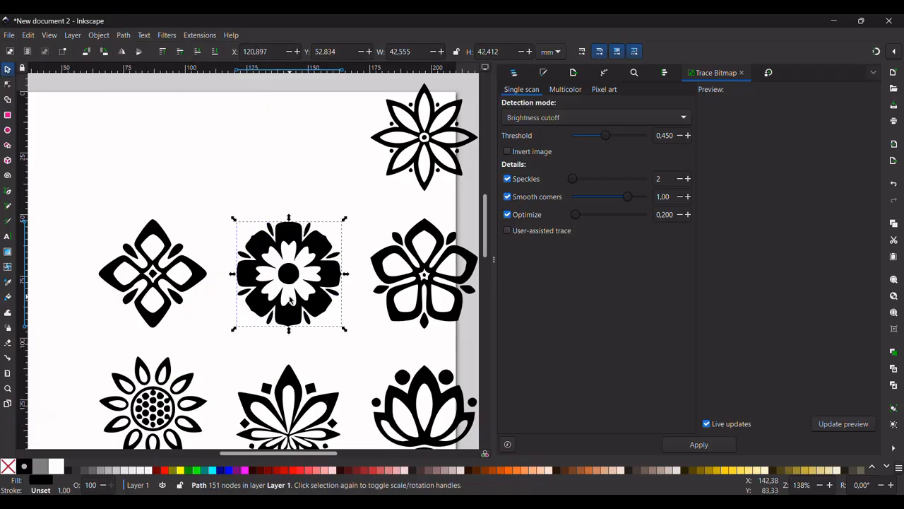
{"action": "scroll", "coordinate": [267, 264], "scroll_direction": "down", "scroll_amount": 3}
{"action": "left_click_drag", "start_coordinate": [288, 297], "coordinate": [282, 163]}
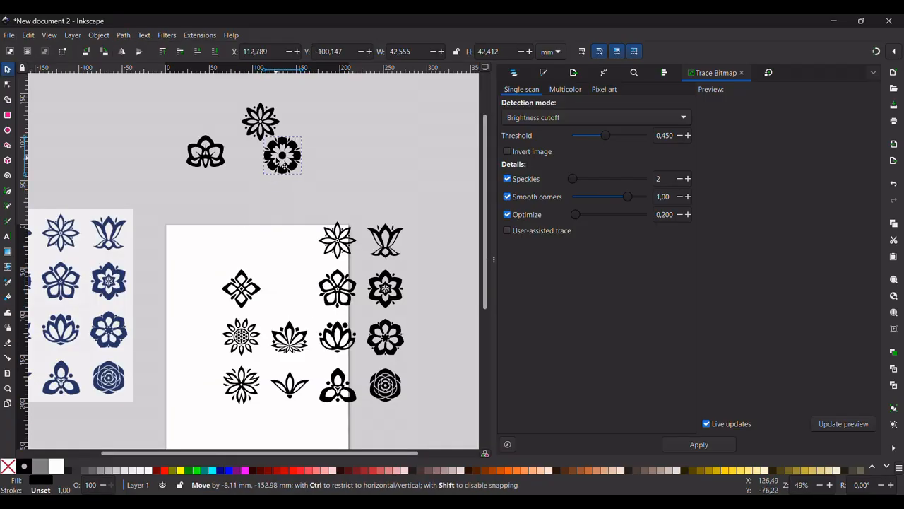
{"action": "left_click", "coordinate": [282, 164]}
Step: Unite the lotus flower and its dots into one path and move it to about X 103.5, Y -22.0 mm
{"action": "scroll", "coordinate": [352, 287], "scroll_direction": "up", "scroll_amount": 2}
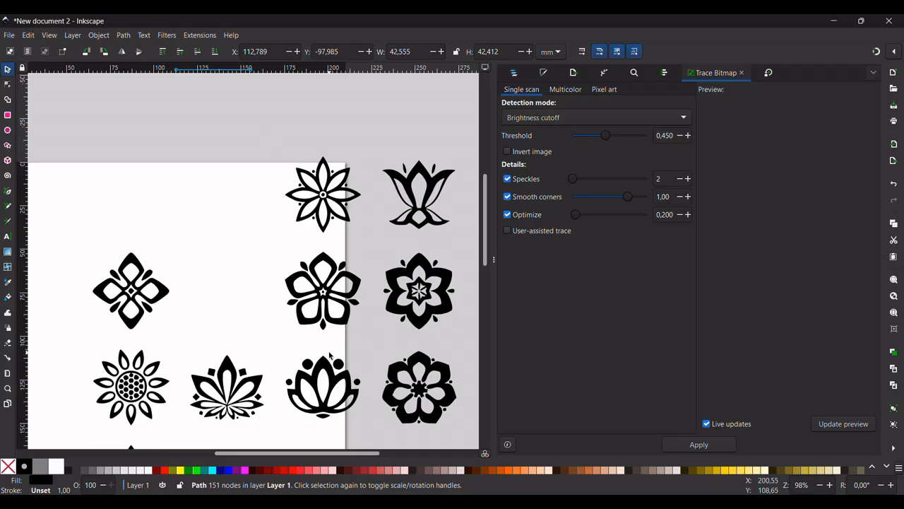
{"action": "scroll", "coordinate": [310, 307], "scroll_direction": "down", "scroll_amount": 2}
{"action": "left_click_drag", "start_coordinate": [277, 287], "coordinate": [380, 393]}
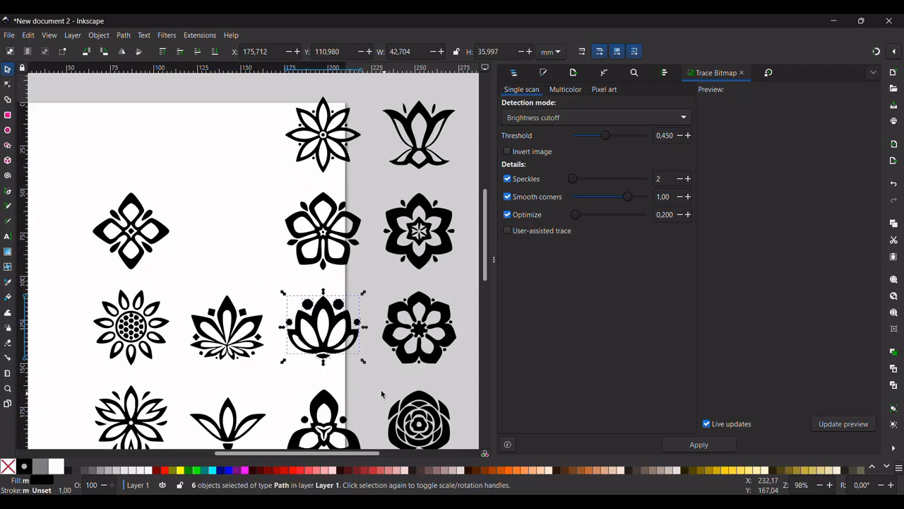
{"action": "left_click", "coordinate": [123, 35]}
{"action": "left_click", "coordinate": [157, 88]}
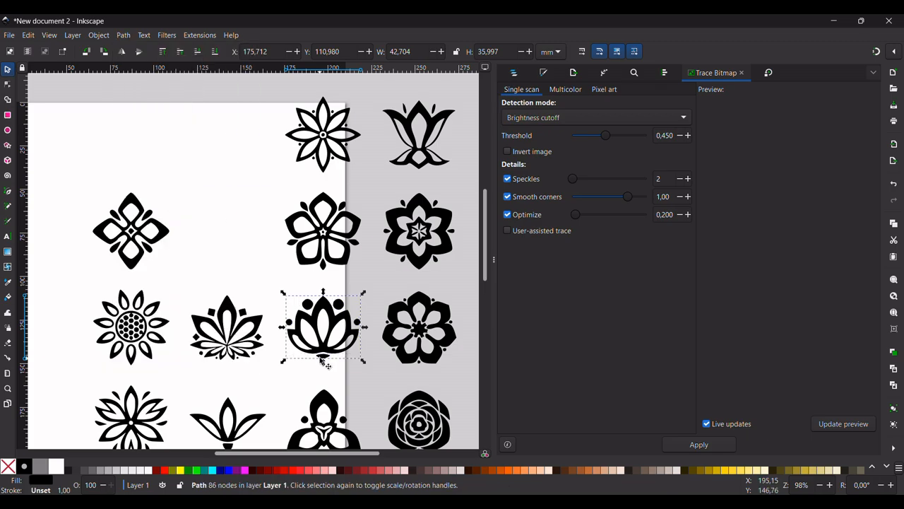
{"action": "left_click_drag", "start_coordinate": [322, 361], "coordinate": [197, 128]}
{"action": "scroll", "coordinate": [201, 124], "scroll_direction": "up", "scroll_amount": 5}
{"action": "scroll", "coordinate": [198, 117], "scroll_direction": "down", "scroll_amount": 1}
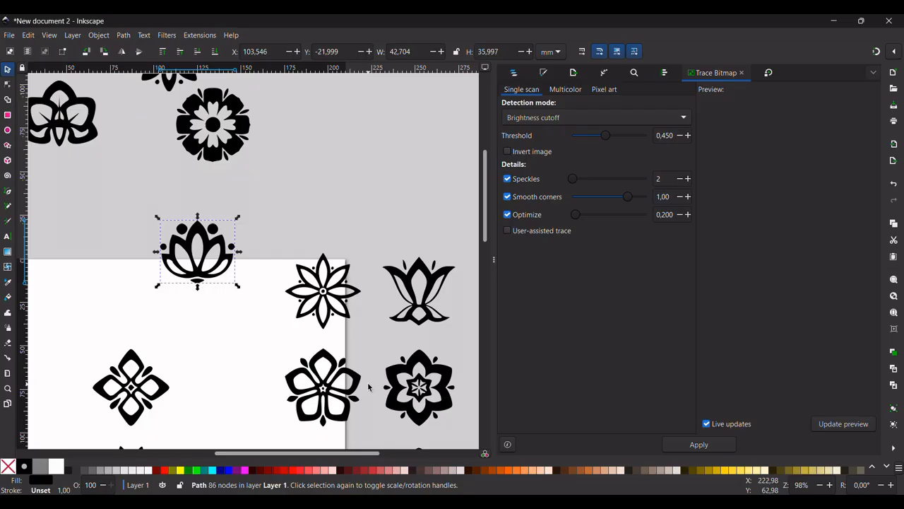
Step: Unite the small three-petal flower and its base piece in the lowest row into one path
{"action": "scroll", "coordinate": [368, 387], "scroll_direction": "down", "scroll_amount": 5}
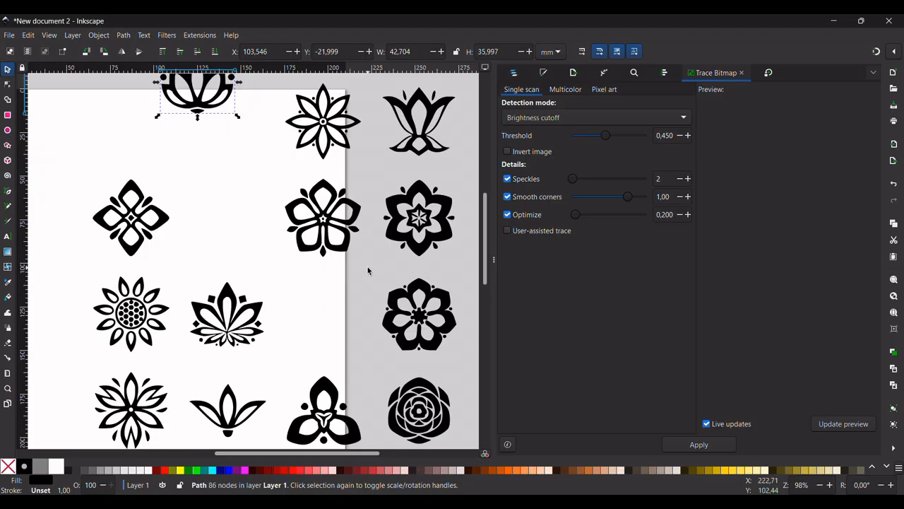
{"action": "left_click_drag", "start_coordinate": [367, 267], "coordinate": [479, 395]}
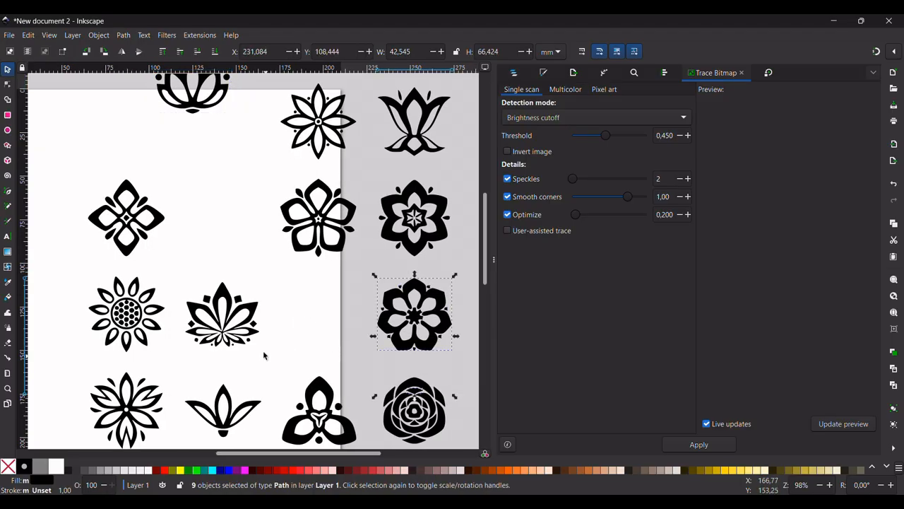
{"action": "left_click_drag", "start_coordinate": [263, 359], "coordinate": [181, 440]}
{"action": "scroll", "coordinate": [221, 225], "scroll_direction": "down", "scroll_amount": 1}
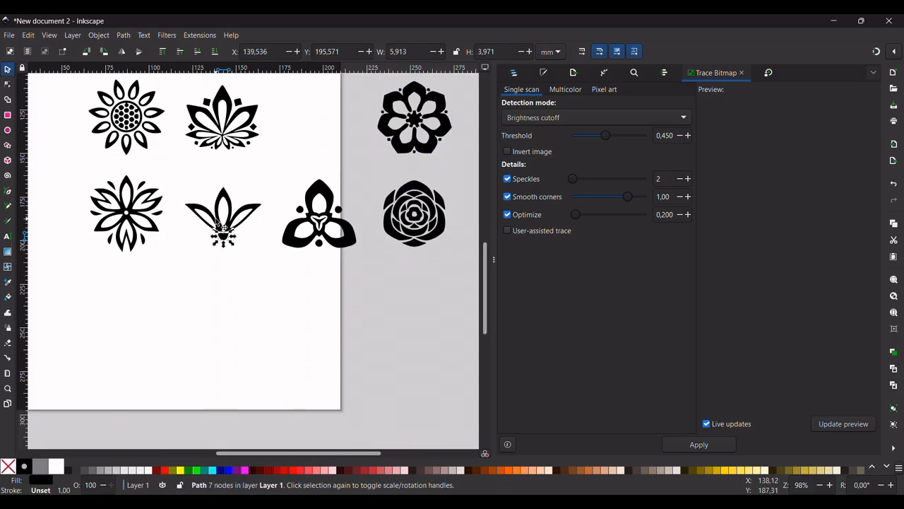
{"action": "left_click_drag", "start_coordinate": [281, 170], "coordinate": [172, 288]}
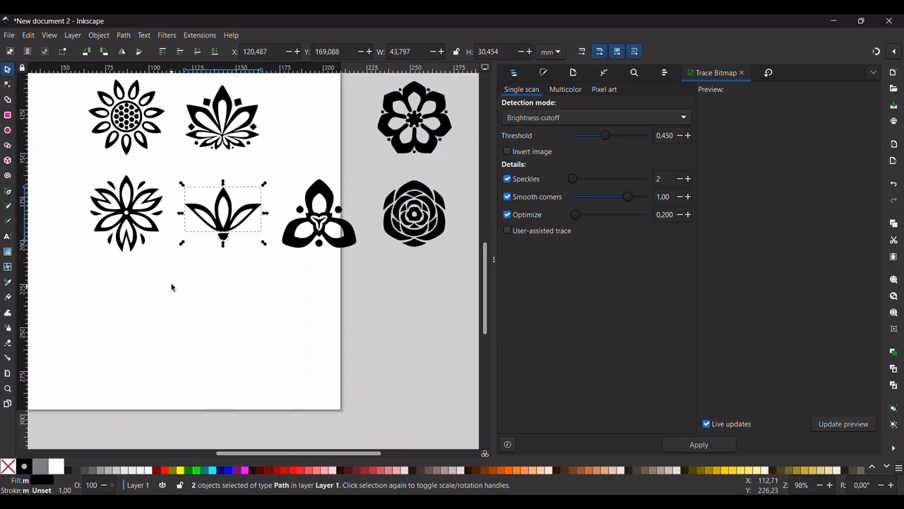
{"action": "left_click", "coordinate": [123, 36]}
{"action": "left_click", "coordinate": [145, 92]}
Step: Unite the pieces of the first flower in the lowest row and move it above the page to about X 192.7, Y -138.2 mm
{"action": "left_click_drag", "start_coordinate": [52, 162], "coordinate": [200, 289]}
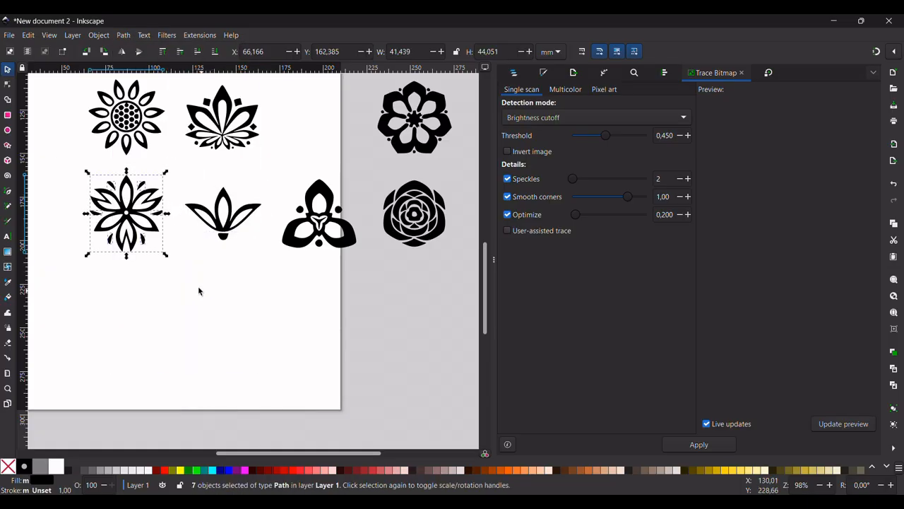
{"action": "left_click", "coordinate": [123, 37]}
{"action": "left_click", "coordinate": [144, 91]}
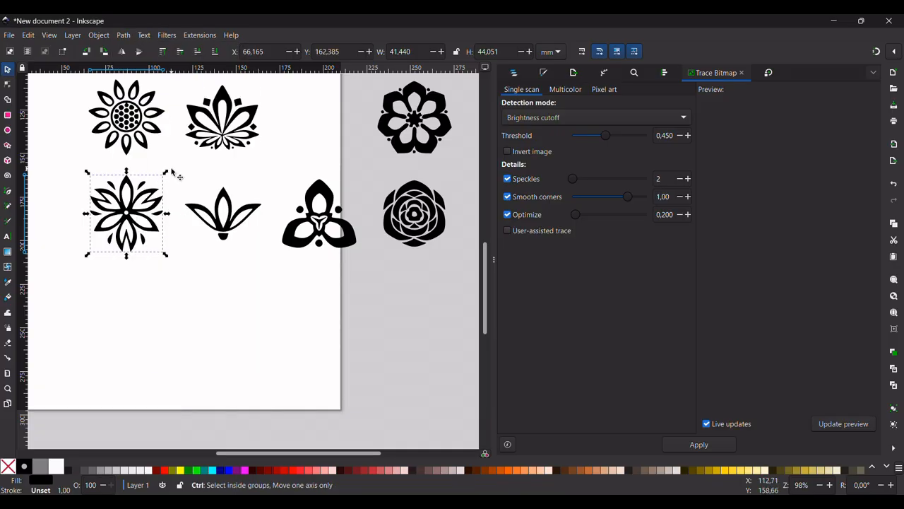
{"action": "scroll", "coordinate": [173, 173], "scroll_direction": "down", "scroll_amount": 4}
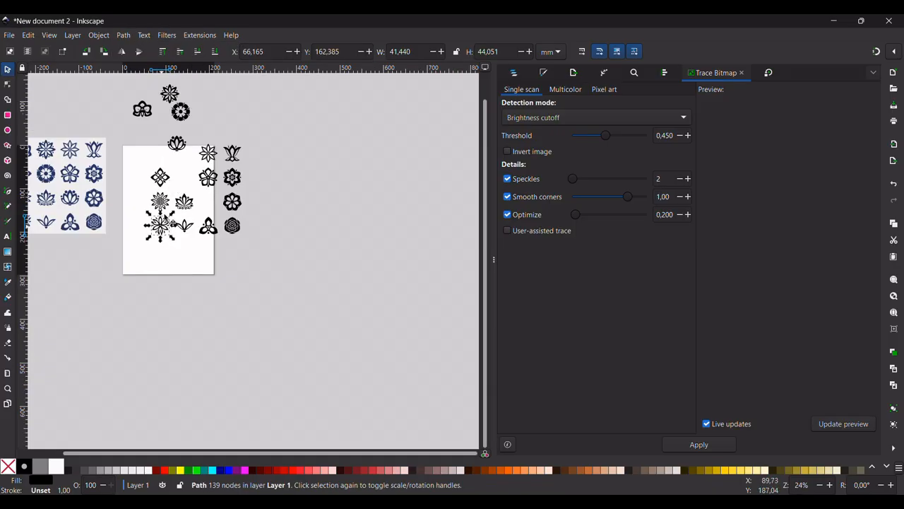
{"action": "left_click_drag", "start_coordinate": [168, 223], "coordinate": [223, 93]}
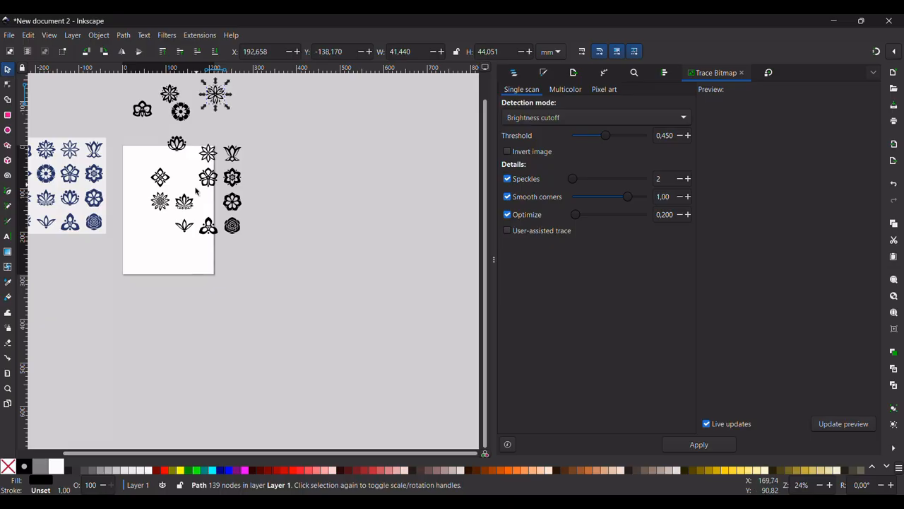
Step: Move the small three-petal flower above the page to about X 235.1, Y -127.1 mm
{"action": "left_click", "coordinate": [184, 224]}
{"action": "key", "text": "n"}
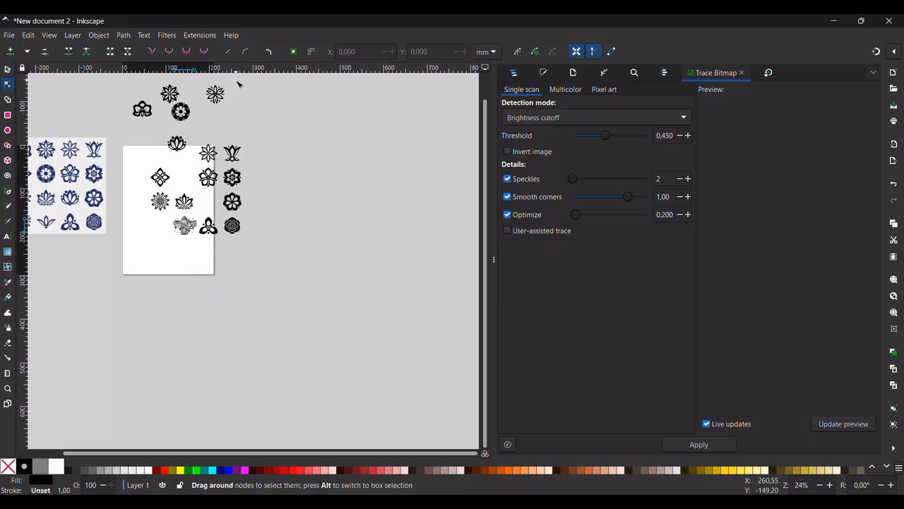
{"action": "left_click", "coordinate": [239, 131]}
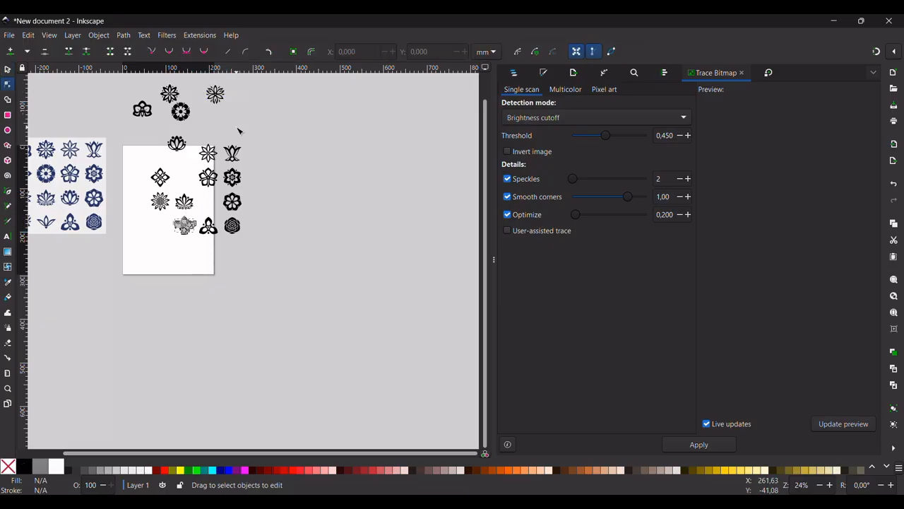
{"action": "left_click", "coordinate": [8, 70]}
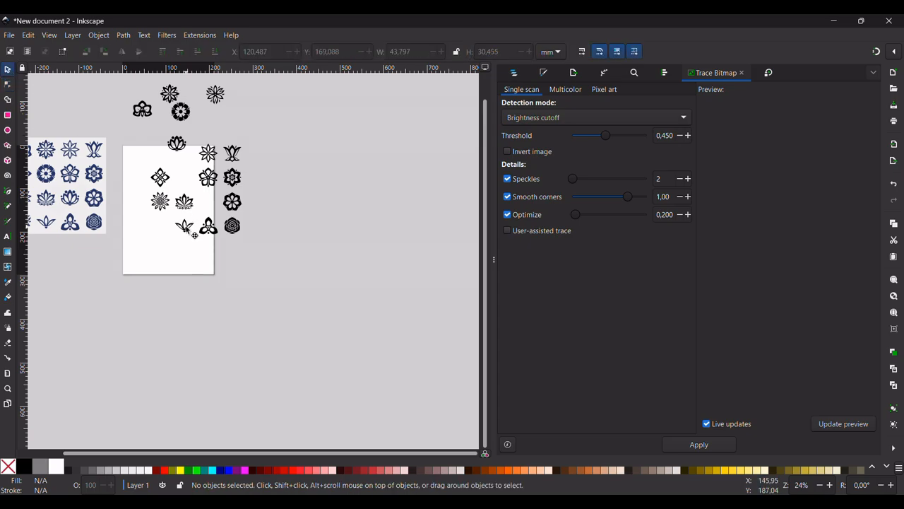
{"action": "left_click", "coordinate": [190, 226]}
{"action": "left_click_drag", "start_coordinate": [189, 226], "coordinate": [235, 96]}
{"action": "scroll", "coordinate": [258, 167], "scroll_direction": "up", "scroll_amount": 2}
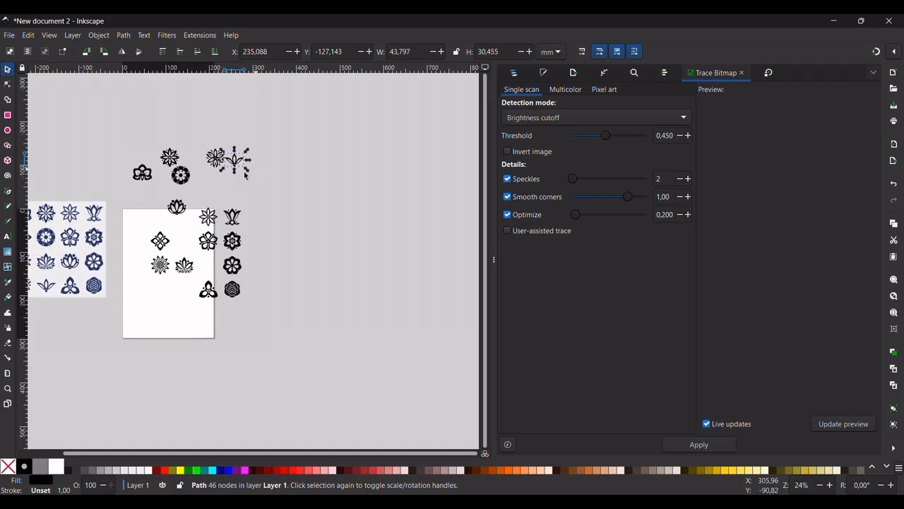
Step: Move the lotus flower to about X 163.0, Y -197.1 mm and delete all flowers remaining on and beside the page
{"action": "left_click", "coordinate": [190, 211]}
{"action": "left_click_drag", "start_coordinate": [190, 212], "coordinate": [216, 141]}
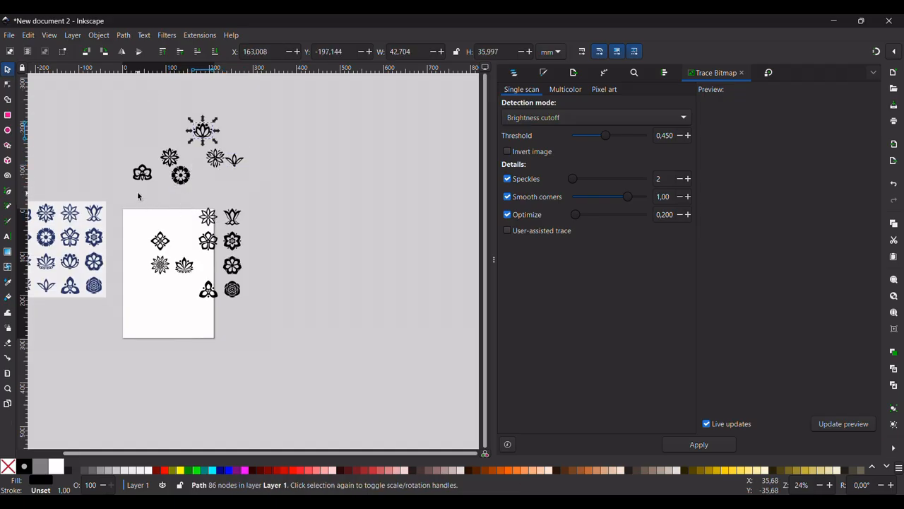
{"action": "left_click_drag", "start_coordinate": [137, 191], "coordinate": [267, 343]}
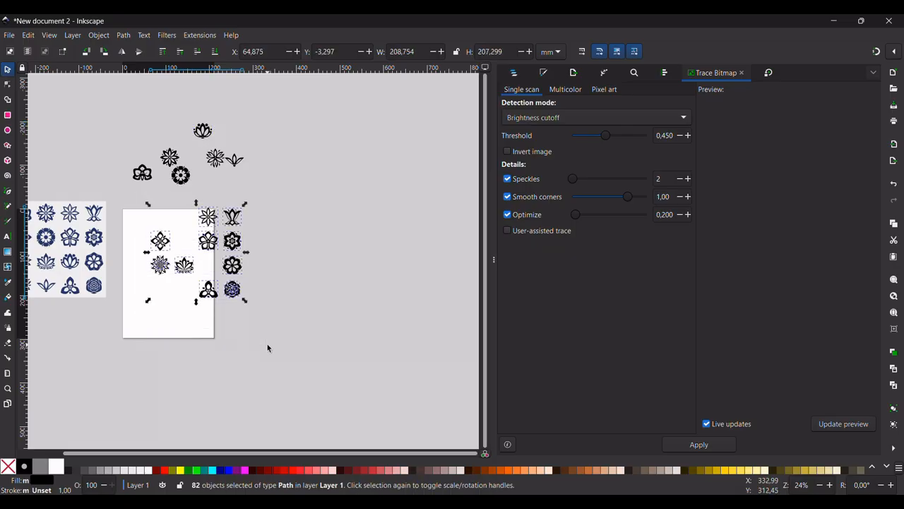
{"action": "key", "text": "Delete"}
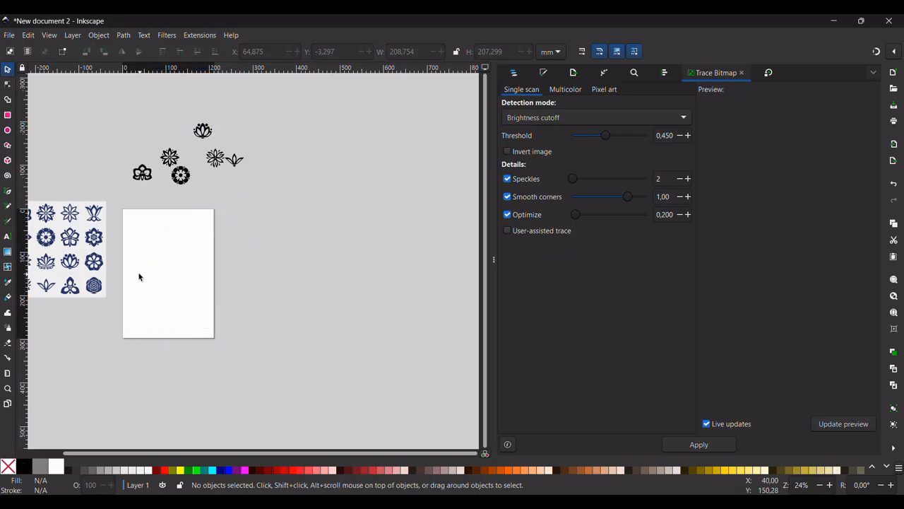
Step: Move the original image to about X -306.1, Y -332.2 mm and the six kept flowers onto the page at about X -21.6, Y 58.0 mm
{"action": "left_click", "coordinate": [80, 248]}
{"action": "left_click_drag", "start_coordinate": [76, 245], "coordinate": [55, 102]}
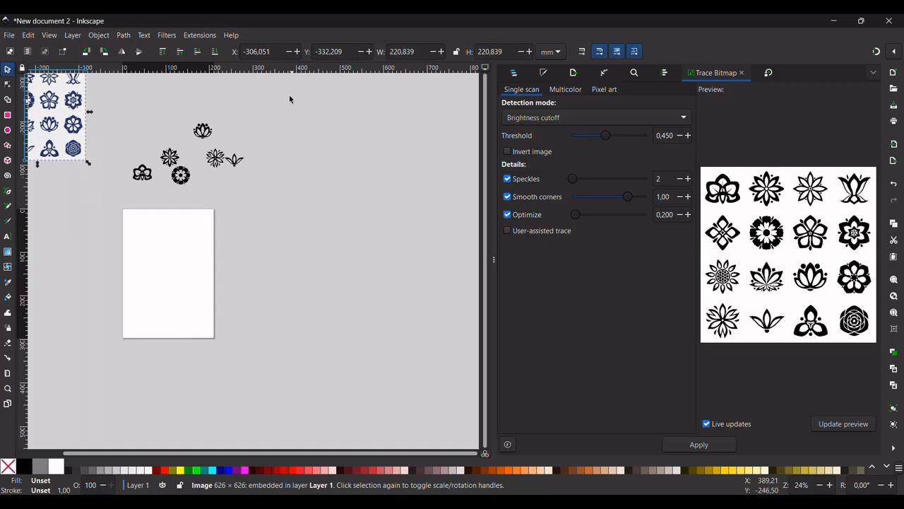
{"action": "mouse_move", "coordinate": [287, 100]}
{"action": "left_mouse_down"}
{"action": "mouse_move", "coordinate": [192, 111]}
{"action": "mouse_move", "coordinate": [99, 228]}
{"action": "left_mouse_up"}
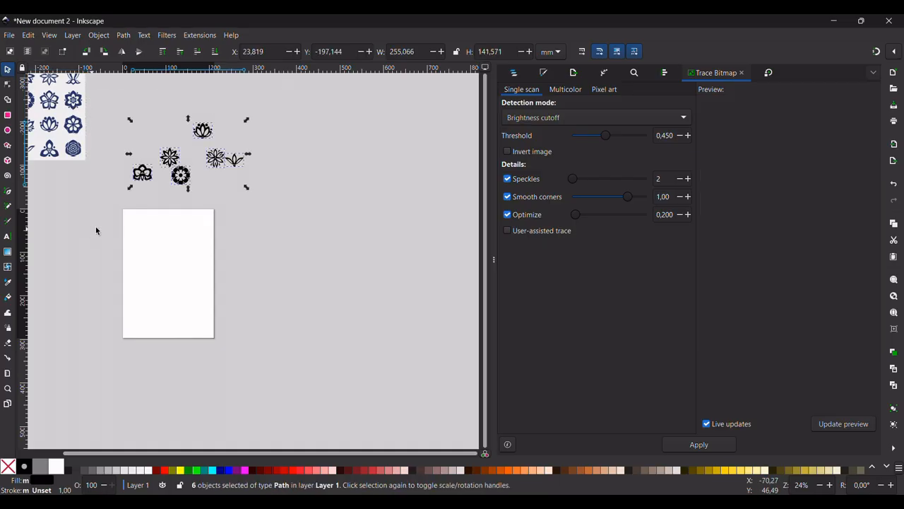
{"action": "left_click_drag", "start_coordinate": [184, 183], "coordinate": [164, 298]}
{"action": "key", "text": "5"}
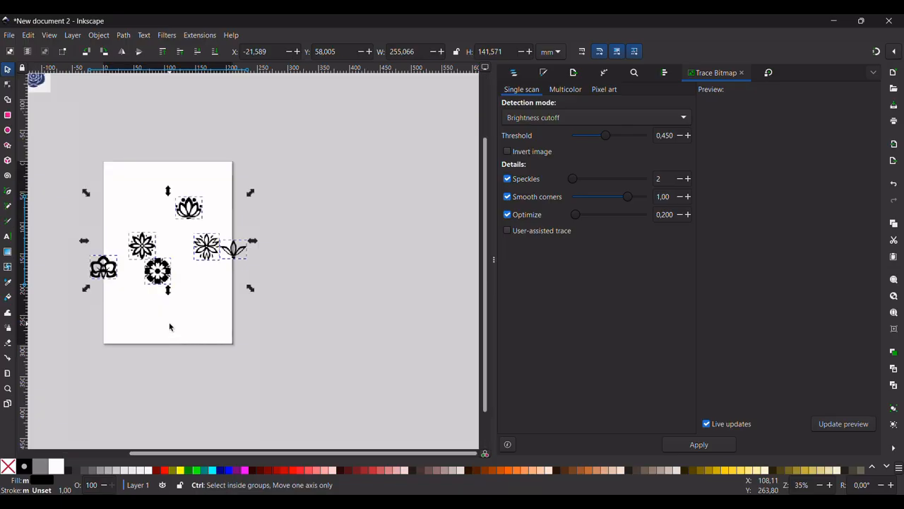
{"action": "key", "text": "Escape"}
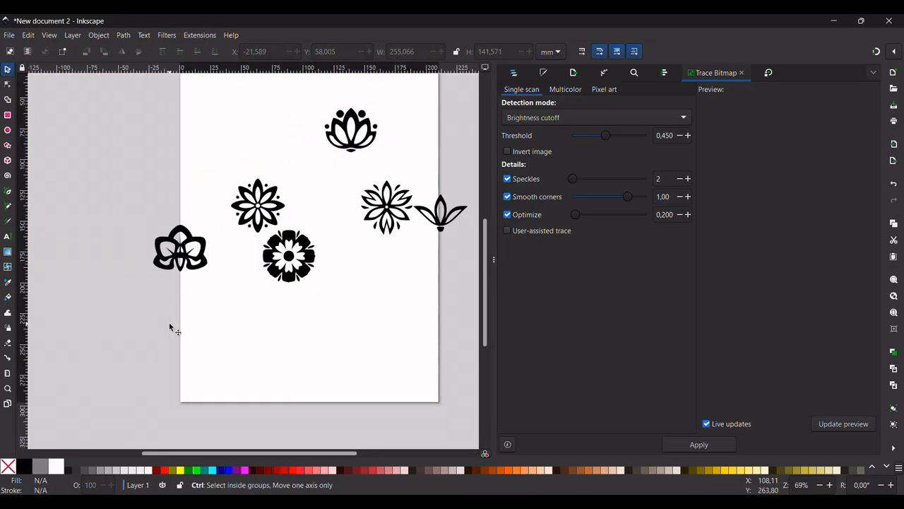
Step: Select the six flowers on the page and move them above it to about X 144.9, Y -292.3 mm
{"action": "scroll", "coordinate": [168, 322], "scroll_direction": "down", "scroll_amount": 2}
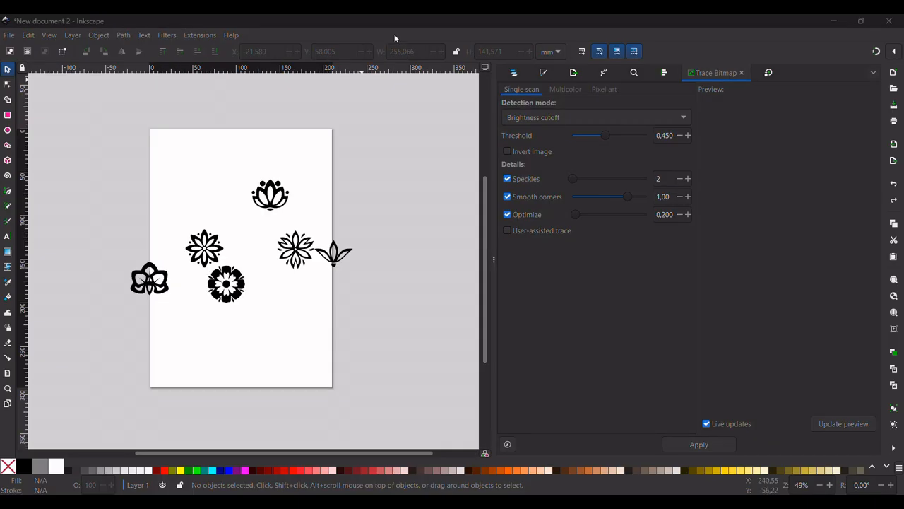
{"action": "key", "text": "plus"}
{"action": "left_click_drag", "start_coordinate": [92, 131], "coordinate": [408, 366]}
{"action": "scroll", "coordinate": [277, 311], "scroll_direction": "down", "scroll_amount": 4}
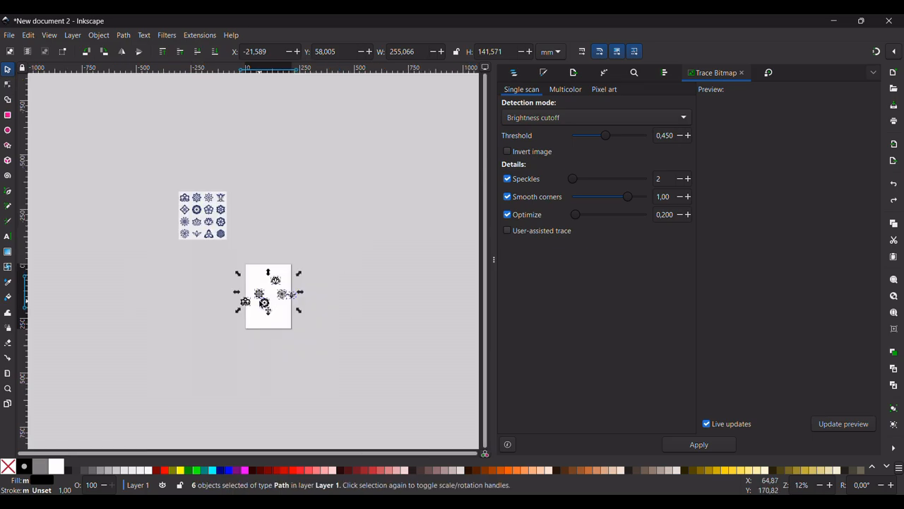
{"action": "left_click_drag", "start_coordinate": [267, 304], "coordinate": [300, 228]}
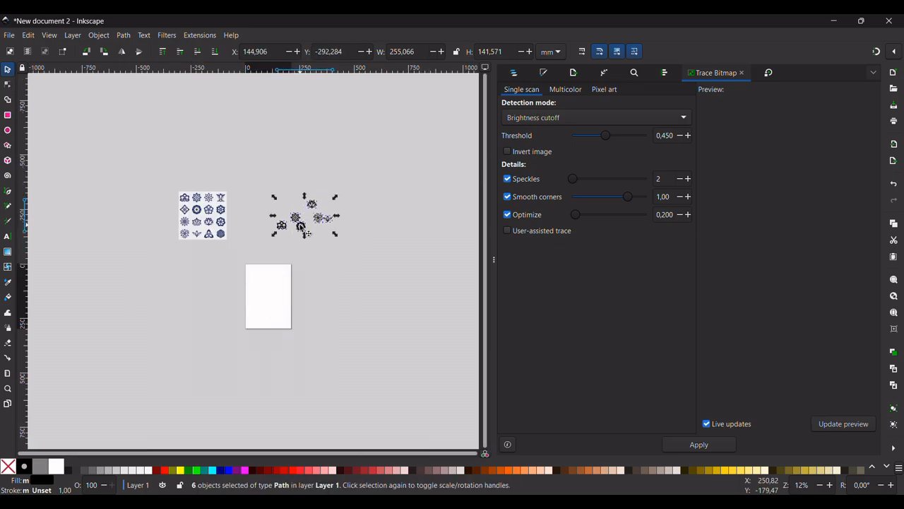
Step: Set the Spray tool to spray clones of the six flowers with an amount of 100
{"action": "left_click", "coordinate": [9, 329]}
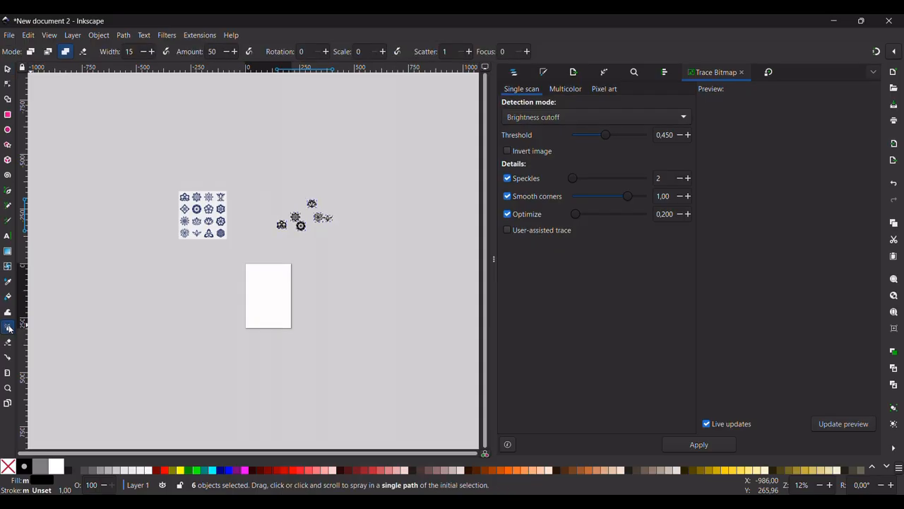
{"action": "left_click", "coordinate": [49, 57]}
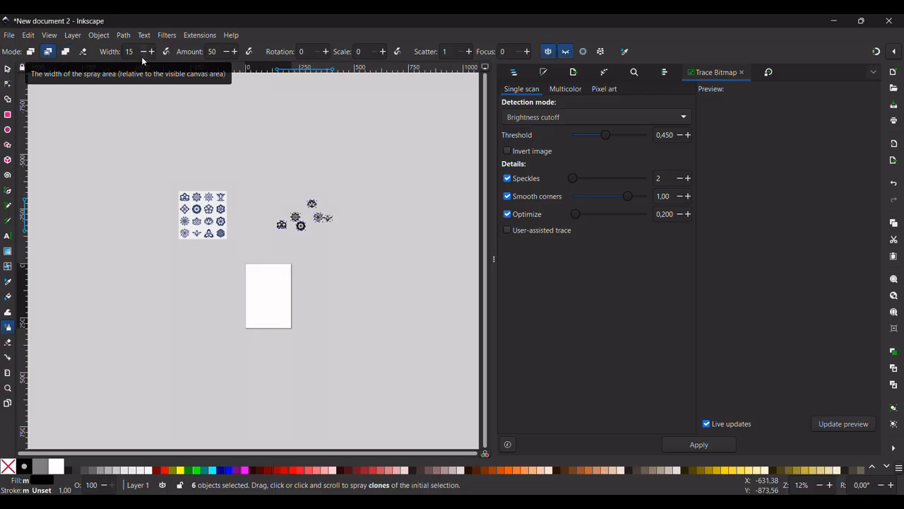
{"action": "left_click", "coordinate": [234, 53]}
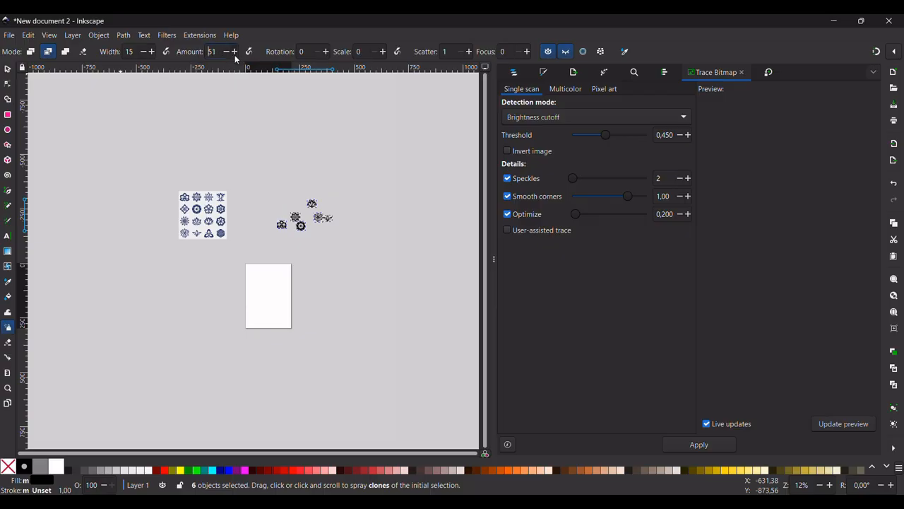
{"action": "left_click", "coordinate": [235, 53]}
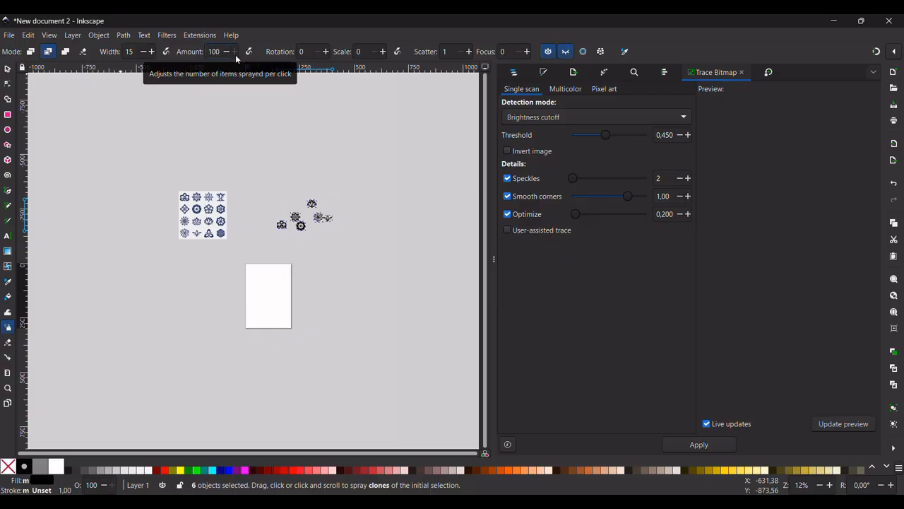
Step: Set the spray's rotation variation to 60
{"action": "left_click", "coordinate": [327, 53]}
{"action": "scroll", "coordinate": [328, 53], "scroll_direction": "up", "scroll_amount": 15}
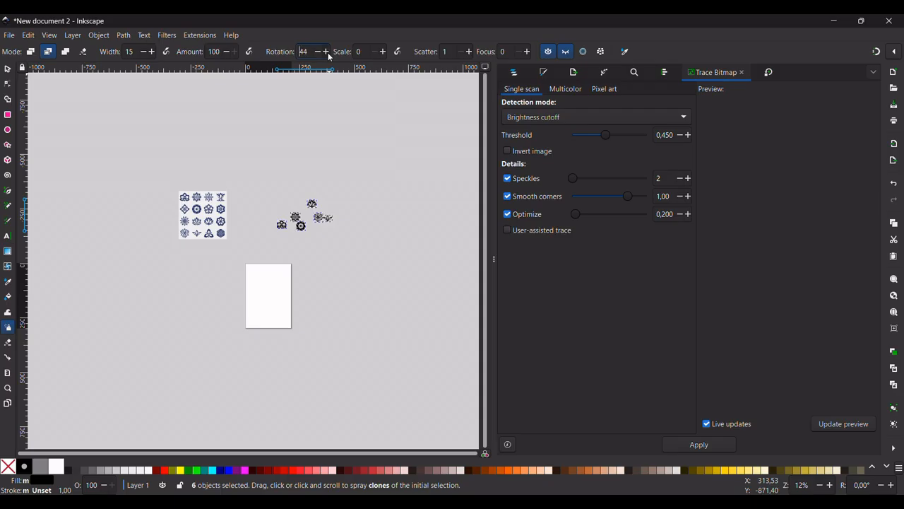
{"action": "scroll", "coordinate": [329, 56], "scroll_direction": "up", "scroll_amount": 7}
{"action": "scroll", "coordinate": [329, 57], "scroll_direction": "up", "scroll_amount": 4}
{"action": "scroll", "coordinate": [329, 57], "scroll_direction": "up", "scroll_amount": 1}
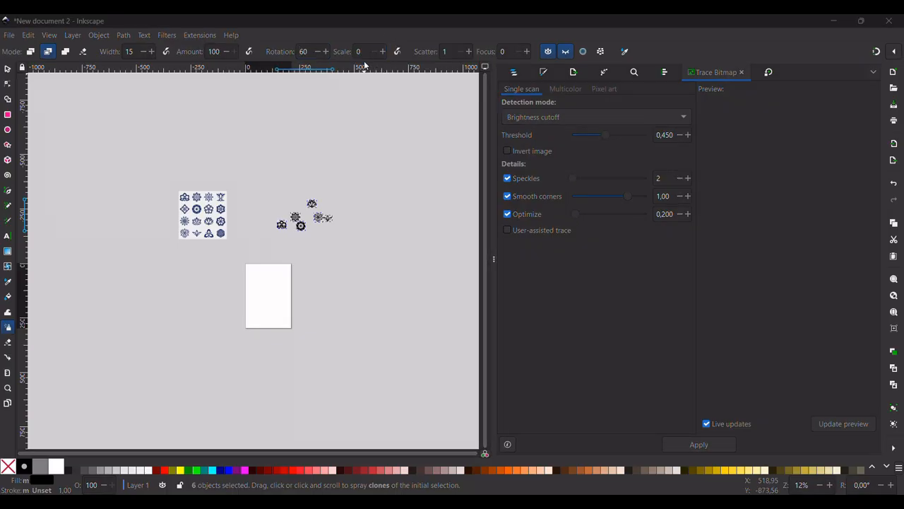
Step: Set the spray's scale variation to 55 and its scatter to 9
{"action": "left_click", "coordinate": [363, 56]}
{"action": "key", "text": "BackSpace"}
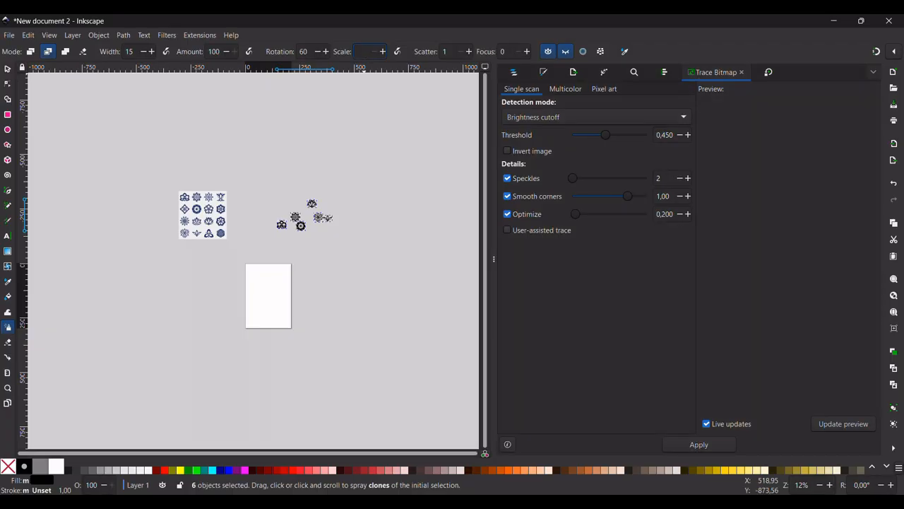
{"action": "type", "text": "55"}
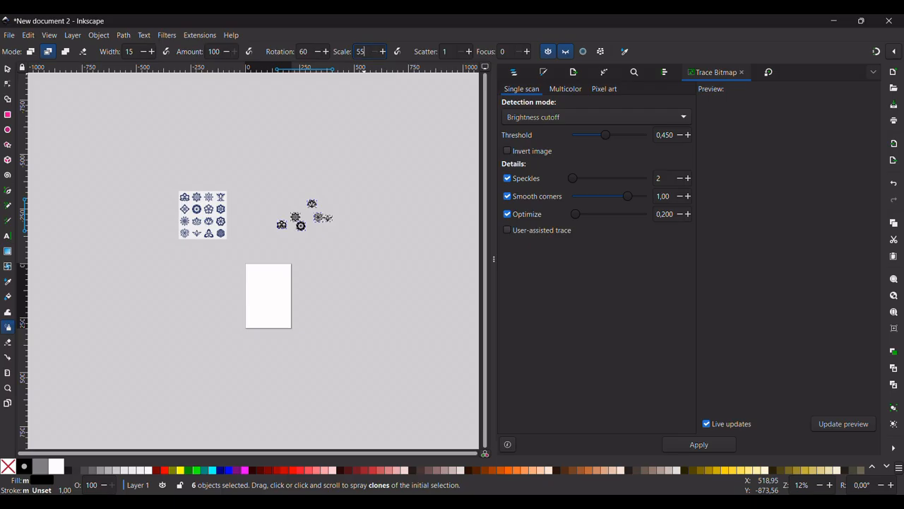
{"action": "left_click", "coordinate": [449, 55]}
{"action": "key", "text": "BackSpace"}
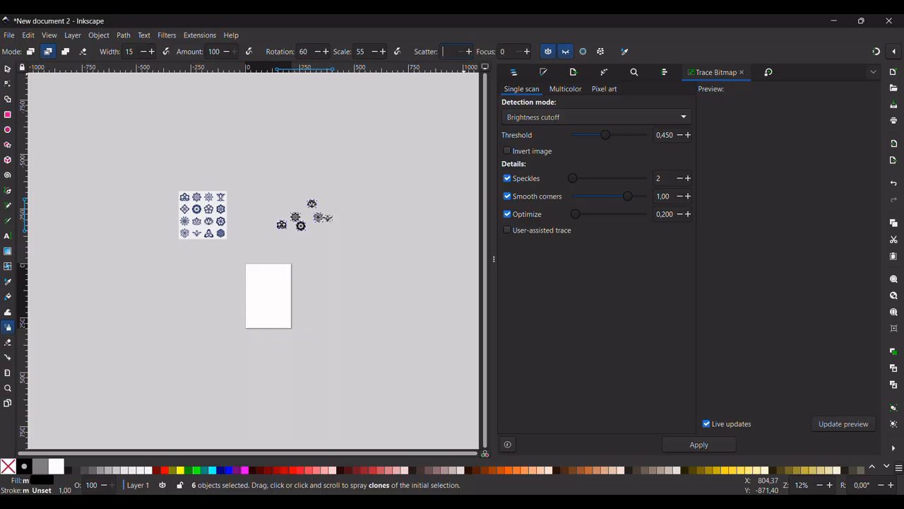
{"action": "type", "text": "9"}
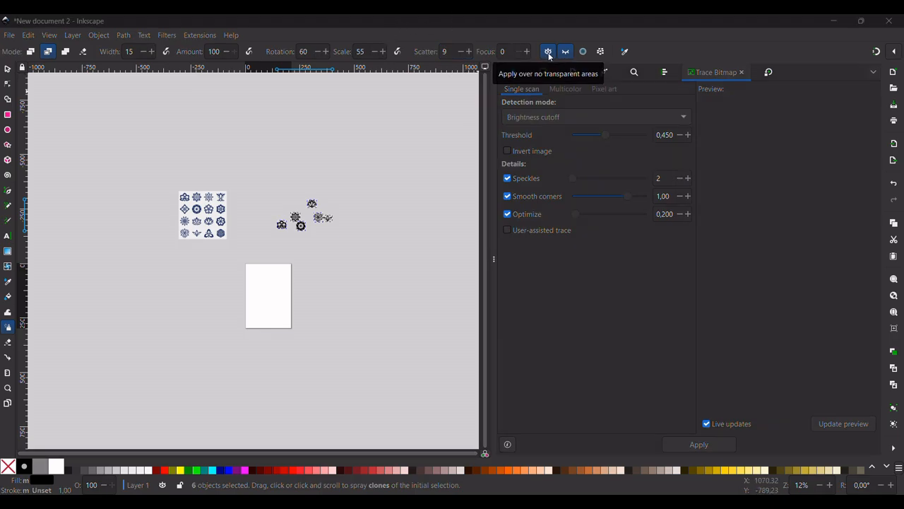
Step: Prevent sprayed objects from overlapping and reduce the spray amount to 70
{"action": "left_click", "coordinate": [599, 52]}
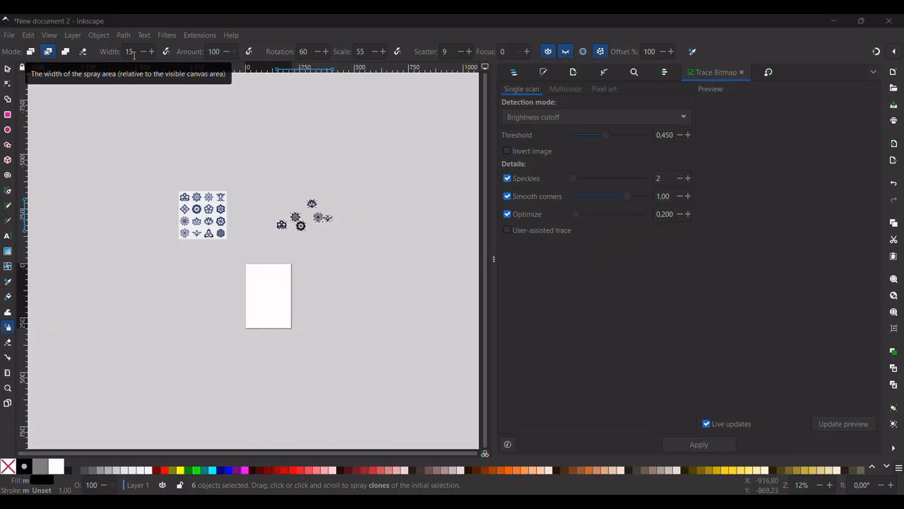
{"action": "left_click", "coordinate": [226, 52]}
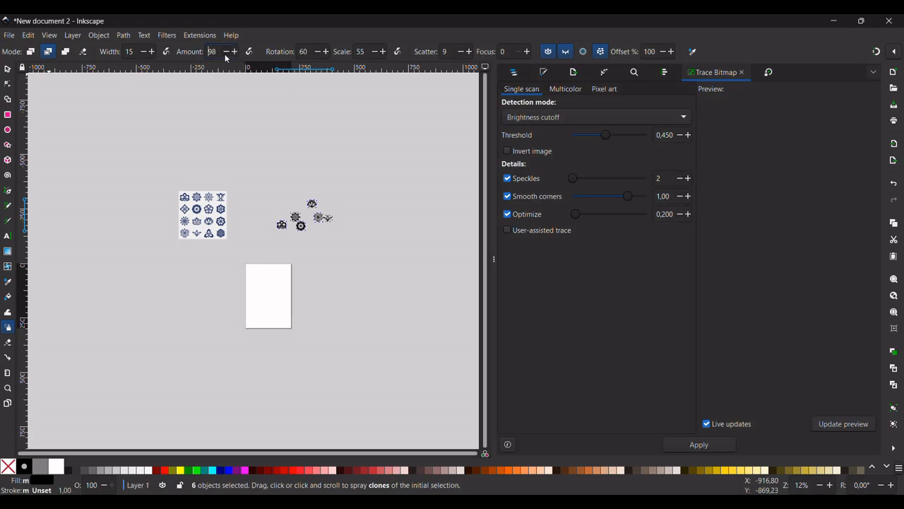
{"action": "left_click", "coordinate": [226, 52]}
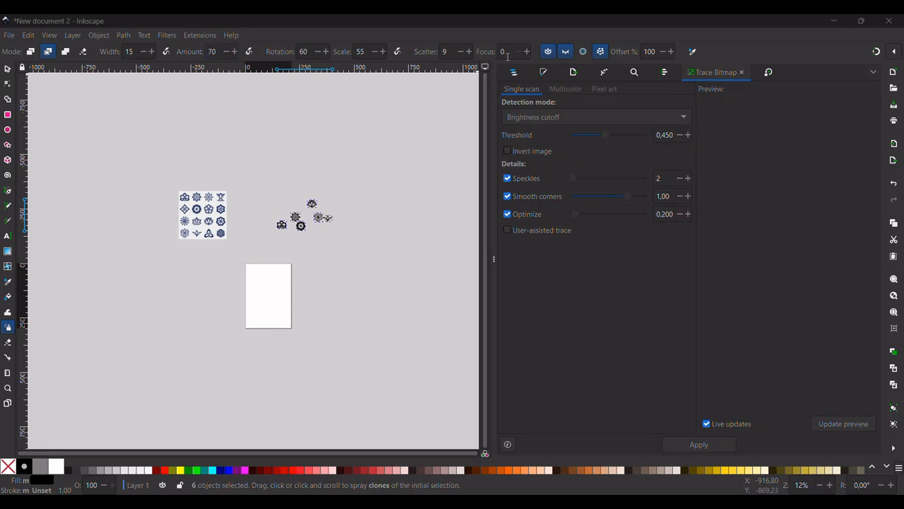
Step: Set the spray focus to 15 and the spray width to 10
{"action": "left_click", "coordinate": [505, 55]}
{"action": "key", "text": "BackSpace"}
{"action": "type", "text": "15"}
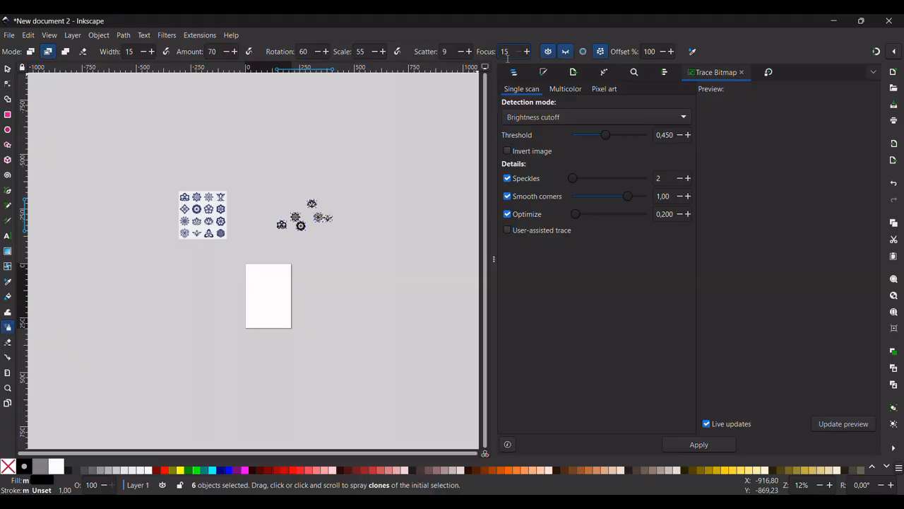
{"action": "key", "text": "Return"}
{"action": "scroll", "coordinate": [257, 299], "scroll_direction": "up", "scroll_amount": 1, "text": "ctrl"}
{"action": "scroll", "coordinate": [257, 300], "scroll_direction": "up", "scroll_amount": 3, "text": "ctrl"}
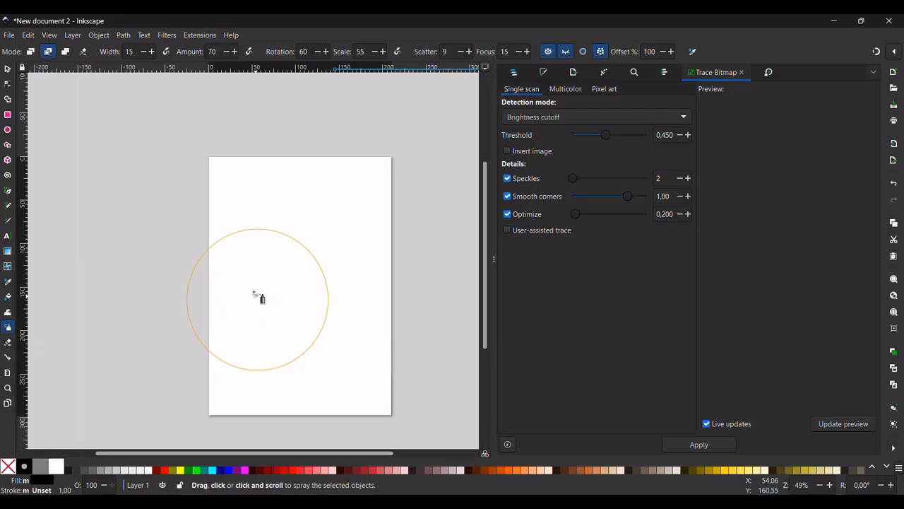
{"action": "left_click", "coordinate": [144, 51]}
{"action": "scroll", "coordinate": [146, 55], "scroll_direction": "down", "scroll_amount": 5}
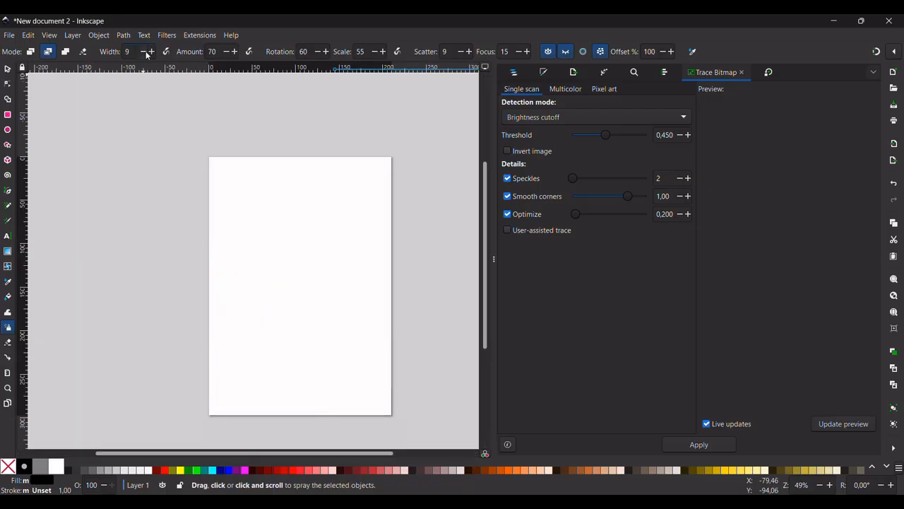
{"action": "left_click", "coordinate": [151, 52]}
Step: Try spraying flower clones back and forth across the page, and undo the spray
{"action": "mouse_move", "coordinate": [214, 249]}
{"action": "left_mouse_down"}
{"action": "mouse_move", "coordinate": [250, 228]}
{"action": "mouse_move", "coordinate": [297, 231]}
{"action": "mouse_move", "coordinate": [295, 250]}
{"action": "mouse_move", "coordinate": [267, 260]}
{"action": "mouse_move", "coordinate": [225, 303]}
{"action": "mouse_move", "coordinate": [237, 331]}
{"action": "mouse_move", "coordinate": [268, 352]}
{"action": "mouse_move", "coordinate": [306, 349]}
{"action": "mouse_move", "coordinate": [313, 335]}
{"action": "mouse_move", "coordinate": [277, 303]}
{"action": "mouse_move", "coordinate": [285, 289]}
{"action": "mouse_move", "coordinate": [314, 288]}
{"action": "mouse_move", "coordinate": [369, 315]}
{"action": "mouse_move", "coordinate": [389, 280]}
{"action": "mouse_move", "coordinate": [357, 257]}
{"action": "mouse_move", "coordinate": [352, 236]}
{"action": "mouse_move", "coordinate": [384, 204]}
{"action": "mouse_move", "coordinate": [410, 229]}
{"action": "mouse_move", "coordinate": [427, 319]}
{"action": "mouse_move", "coordinate": [364, 367]}
{"action": "mouse_move", "coordinate": [263, 397]}
{"action": "mouse_move", "coordinate": [218, 382]}
{"action": "mouse_move", "coordinate": [193, 356]}
{"action": "left_mouse_up"}
{"action": "key", "text": "Escape"}
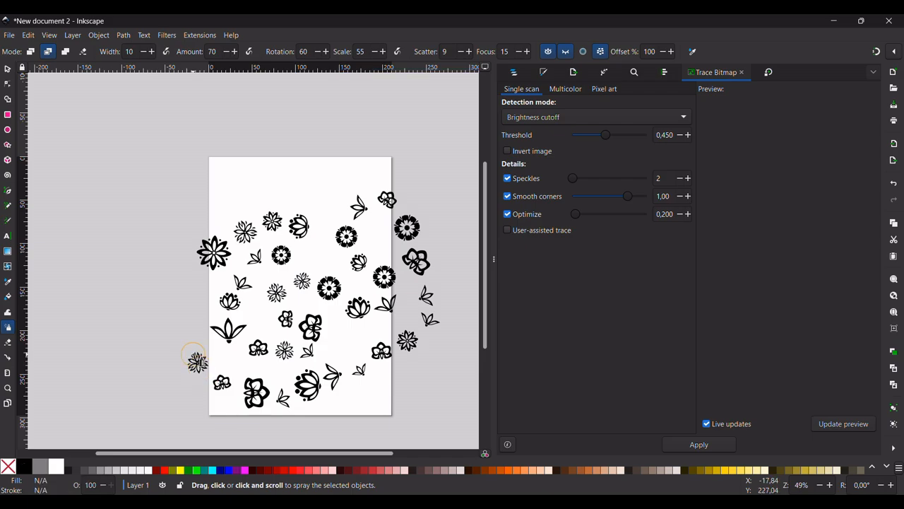
{"action": "key", "text": "ctrl+z"}
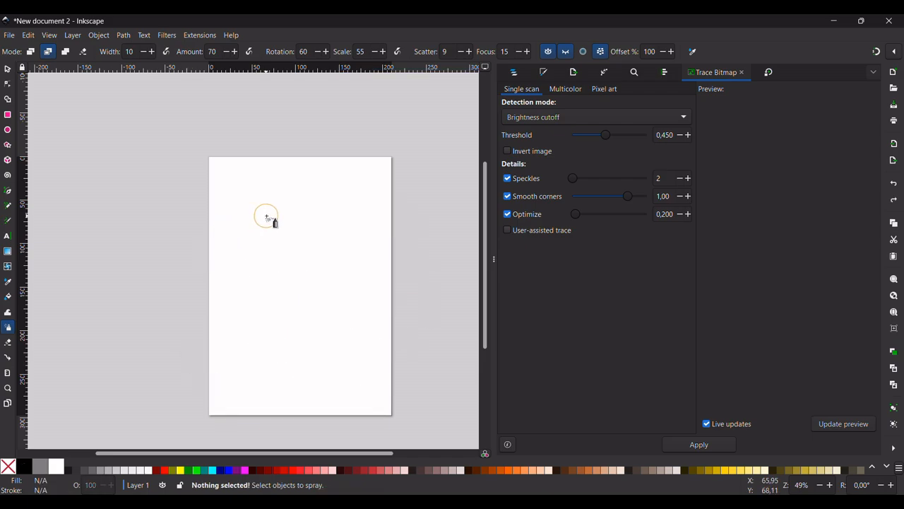
Step: Spray flower clones in a winding stroke over the page's left half and a loop down its right half past the lower edge
{"action": "mouse_move", "coordinate": [279, 248]}
{"action": "left_mouse_down"}
{"action": "mouse_move", "coordinate": [271, 212]}
{"action": "mouse_move", "coordinate": [243, 211]}
{"action": "mouse_move", "coordinate": [228, 232]}
{"action": "mouse_move", "coordinate": [221, 281]}
{"action": "mouse_move", "coordinate": [233, 299]}
{"action": "mouse_move", "coordinate": [279, 297]}
{"action": "mouse_move", "coordinate": [294, 308]}
{"action": "mouse_move", "coordinate": [290, 347]}
{"action": "mouse_move", "coordinate": [269, 364]}
{"action": "mouse_move", "coordinate": [234, 369]}
{"action": "mouse_move", "coordinate": [212, 317]}
{"action": "left_mouse_up"}
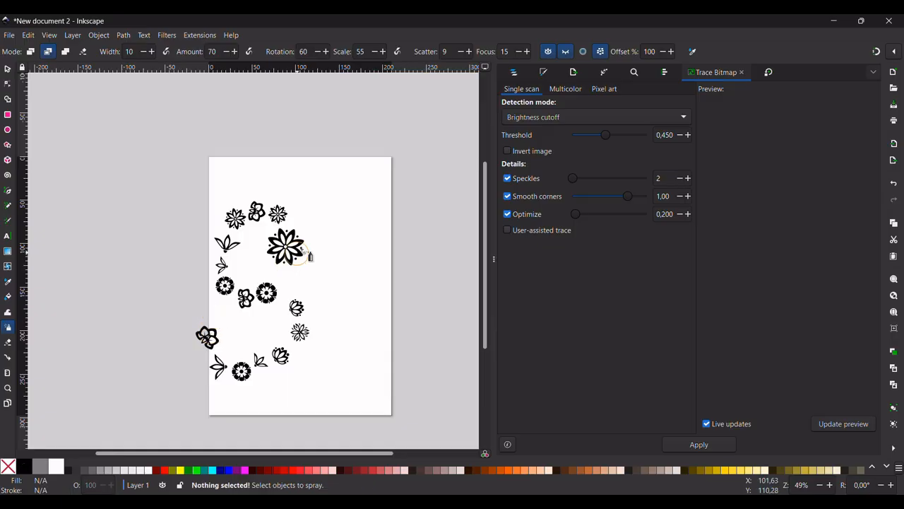
{"action": "left_click", "coordinate": [332, 211]}
{"action": "mouse_move", "coordinate": [339, 220]}
{"action": "left_mouse_down"}
{"action": "mouse_move", "coordinate": [335, 325]}
{"action": "mouse_move", "coordinate": [330, 373]}
{"action": "mouse_move", "coordinate": [311, 402]}
{"action": "mouse_move", "coordinate": [342, 203]}
{"action": "mouse_move", "coordinate": [368, 220]}
{"action": "mouse_move", "coordinate": [392, 271]}
{"action": "mouse_move", "coordinate": [398, 353]}
{"action": "mouse_move", "coordinate": [372, 442]}
{"action": "mouse_move", "coordinate": [351, 463]}
{"action": "mouse_move", "coordinate": [324, 435]}
{"action": "mouse_move", "coordinate": [316, 403]}
{"action": "mouse_move", "coordinate": [348, 454]}
{"action": "left_mouse_up"}
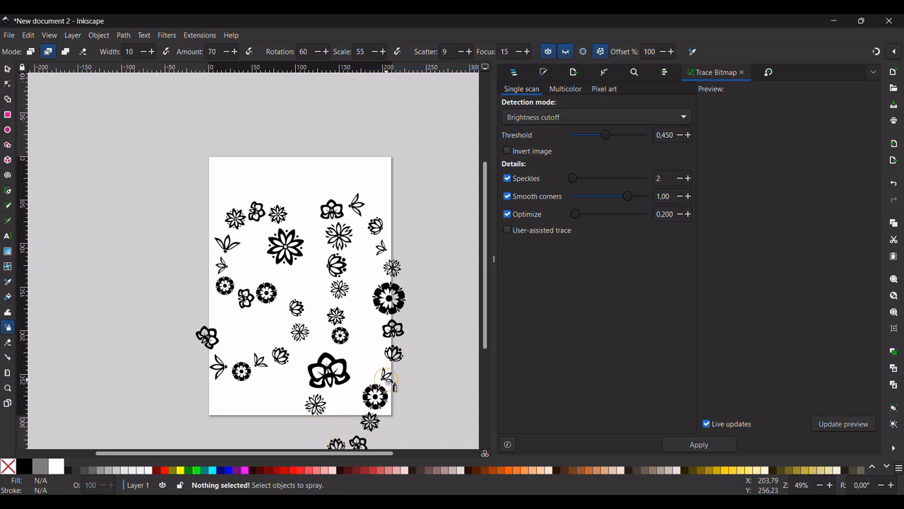
{"action": "scroll", "coordinate": [385, 376], "scroll_direction": "down", "scroll_amount": 1, "text": "ctrl"}
{"action": "scroll", "coordinate": [386, 374], "scroll_direction": "down", "scroll_amount": 2}
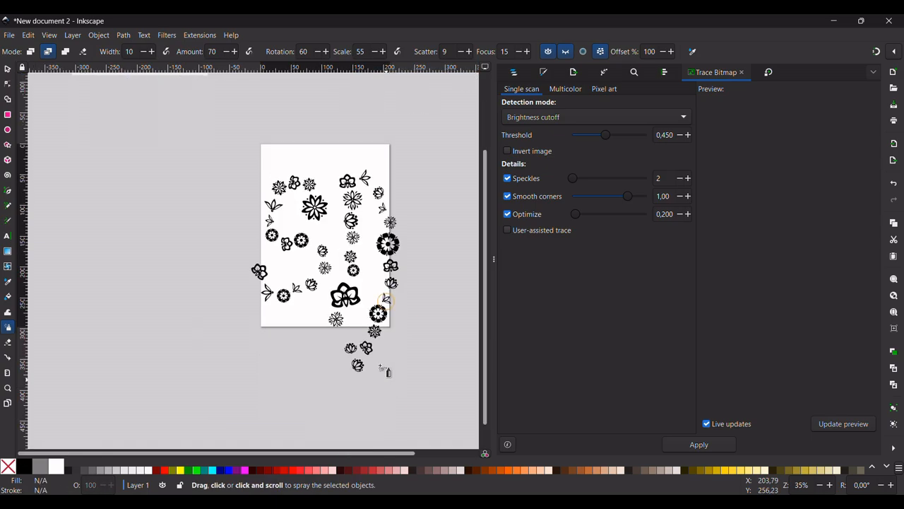
{"action": "key", "text": "Escape"}
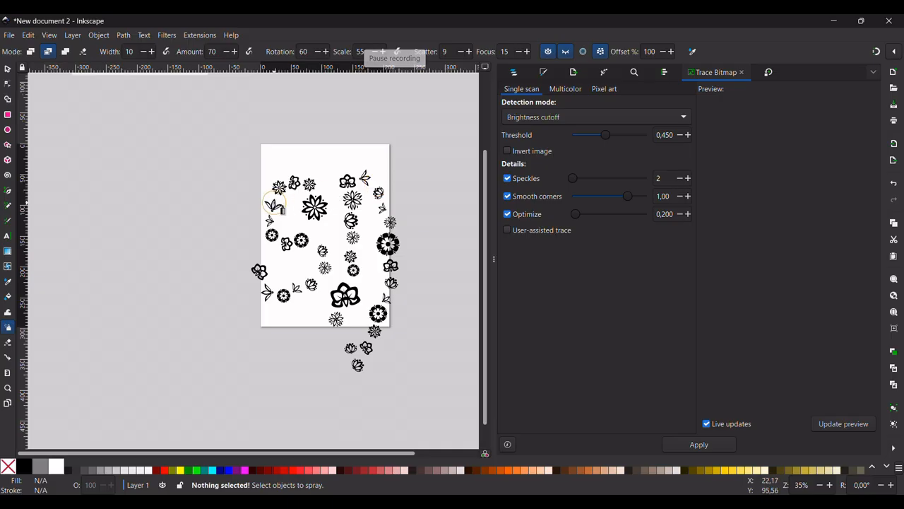
Step: Select the six original flowers above the page and enlarge them together to about 348.7 × 193.6 mm
{"action": "left_click", "coordinate": [7, 69]}
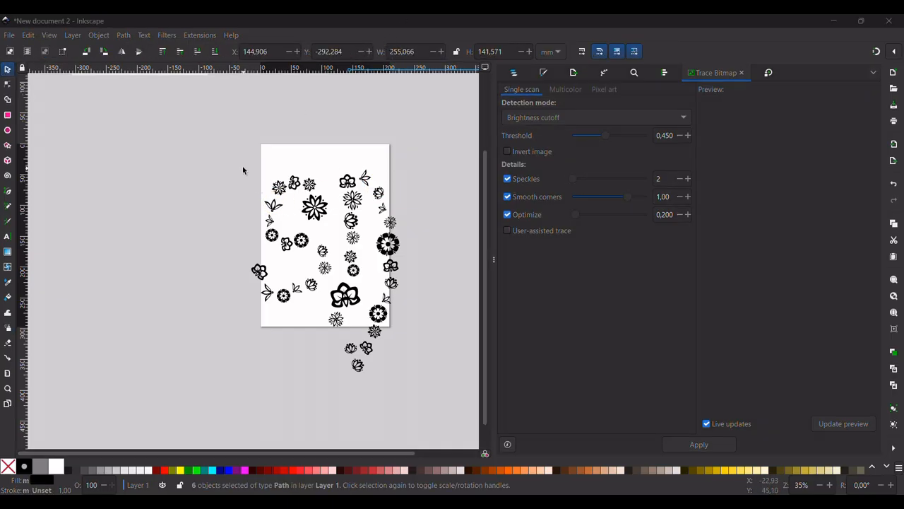
{"action": "left_click_drag", "start_coordinate": [219, 153], "coordinate": [405, 280]}
{"action": "left_click", "coordinate": [452, 202]}
{"action": "scroll", "coordinate": [452, 201], "scroll_direction": "up", "scroll_amount": 3}
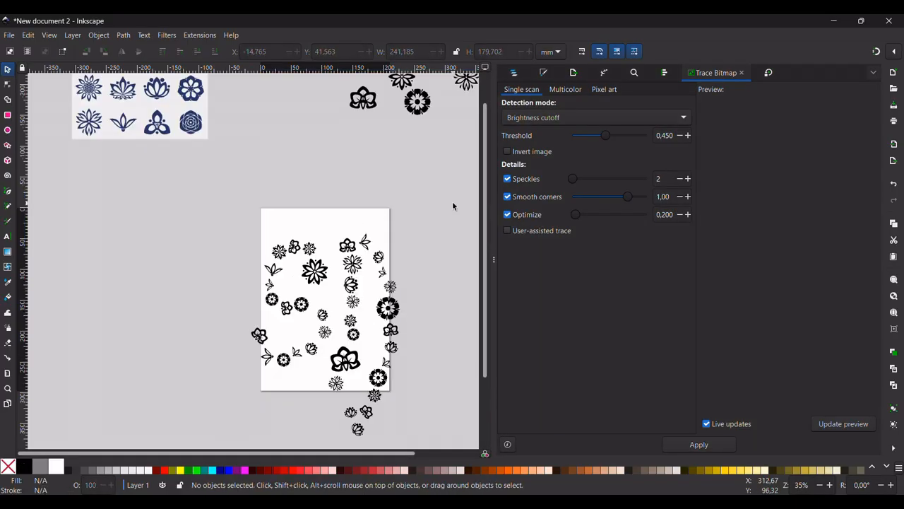
{"action": "scroll", "coordinate": [452, 206], "scroll_direction": "right", "scroll_amount": 3}
{"action": "scroll", "coordinate": [453, 205], "scroll_direction": "up", "scroll_amount": 3}
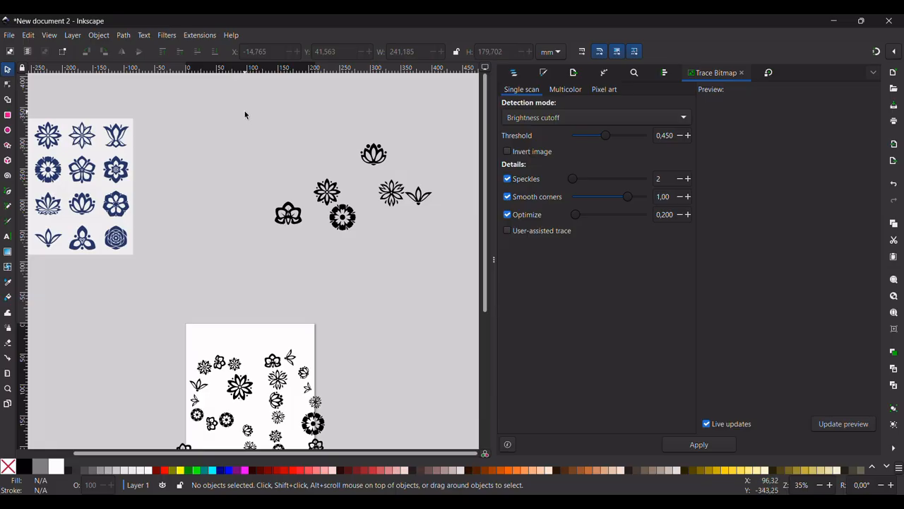
{"action": "left_click_drag", "start_coordinate": [254, 115], "coordinate": [448, 272]}
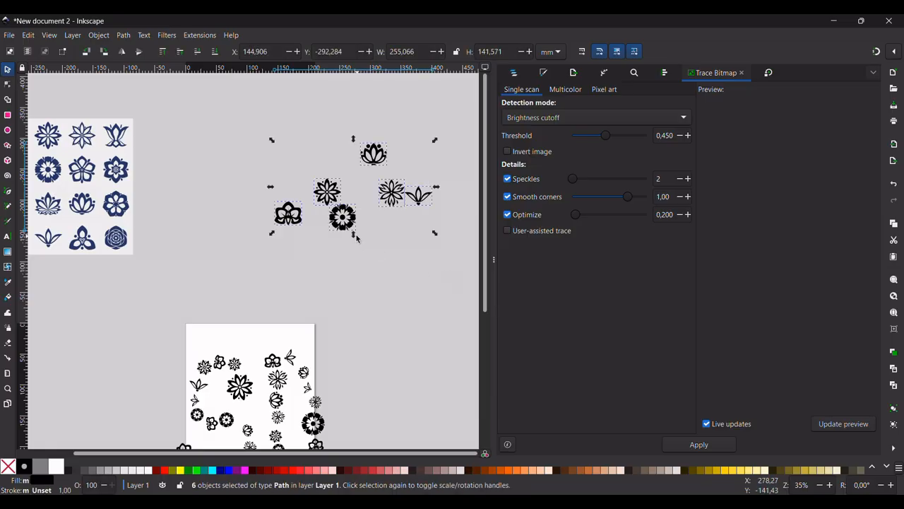
{"action": "left_click_drag", "start_coordinate": [355, 236], "coordinate": [354, 253]}
{"action": "scroll", "coordinate": [351, 380], "scroll_direction": "down", "scroll_amount": 4}
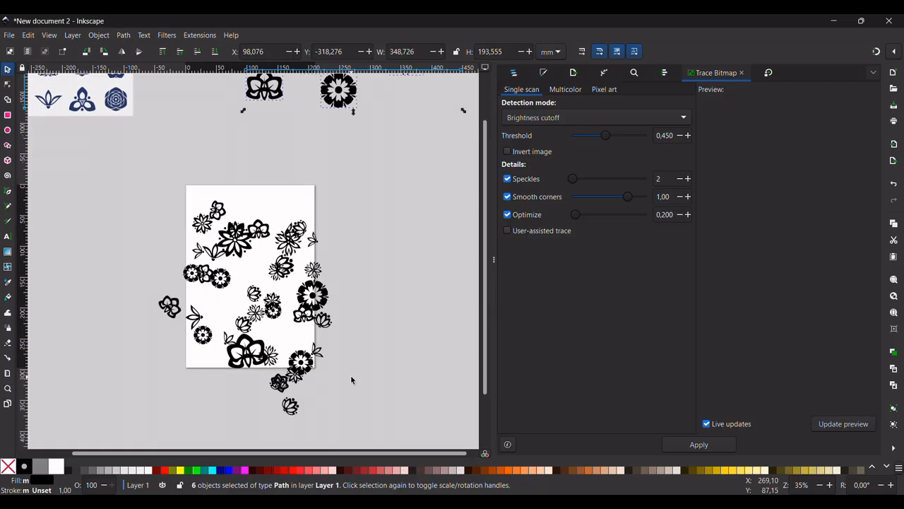
Step: Scale the six original flowers down together to about 271.6 × 150.7 mm and deselect them
{"action": "scroll", "coordinate": [351, 374], "scroll_direction": "up", "scroll_amount": 2}
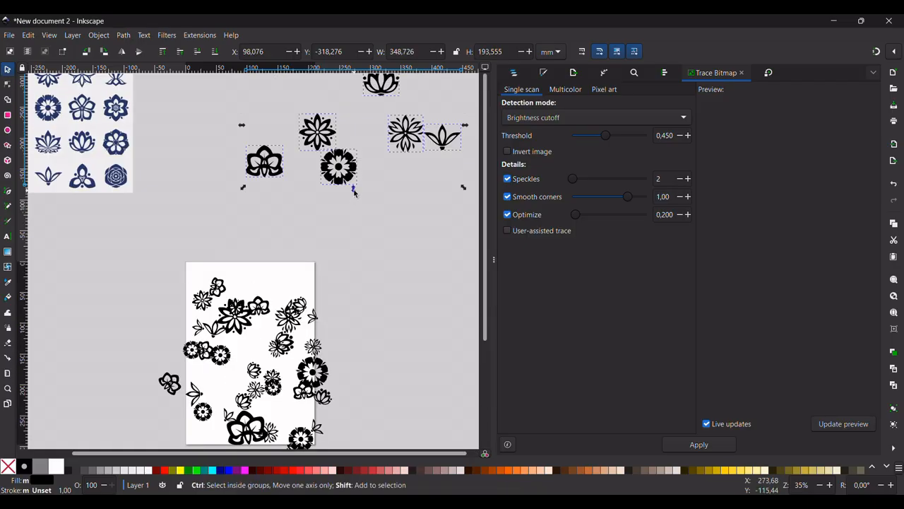
{"action": "mouse_move", "coordinate": [354, 190]}
{"action": "left_mouse_down"}
{"action": "mouse_move", "coordinate": [353, 170]}
{"action": "mouse_move", "coordinate": [355, 179]}
{"action": "left_mouse_up"}
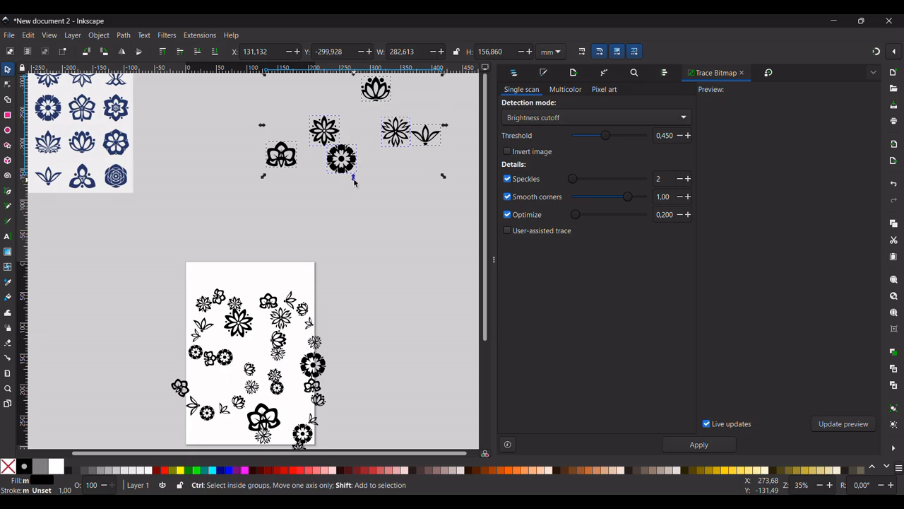
{"action": "left_click_drag", "start_coordinate": [354, 182], "coordinate": [353, 177]}
{"action": "scroll", "coordinate": [354, 302], "scroll_direction": "down", "scroll_amount": 1}
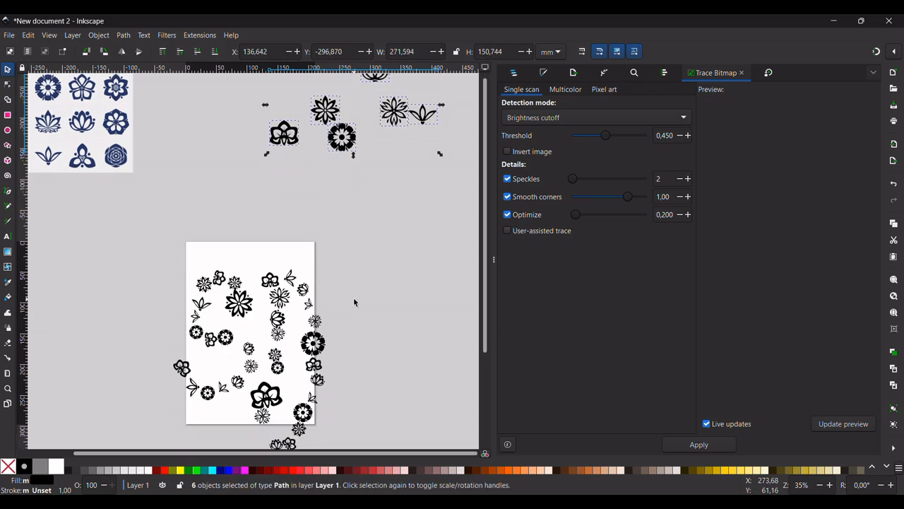
{"action": "scroll", "coordinate": [353, 303], "scroll_direction": "down", "scroll_amount": 3}
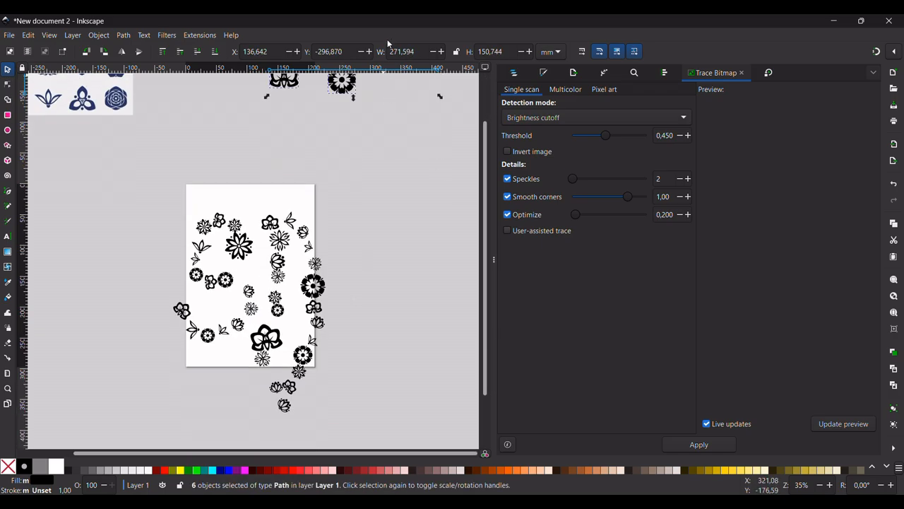
{"action": "left_click", "coordinate": [255, 204]}
{"action": "scroll", "coordinate": [255, 203], "scroll_direction": "up", "scroll_amount": 6}
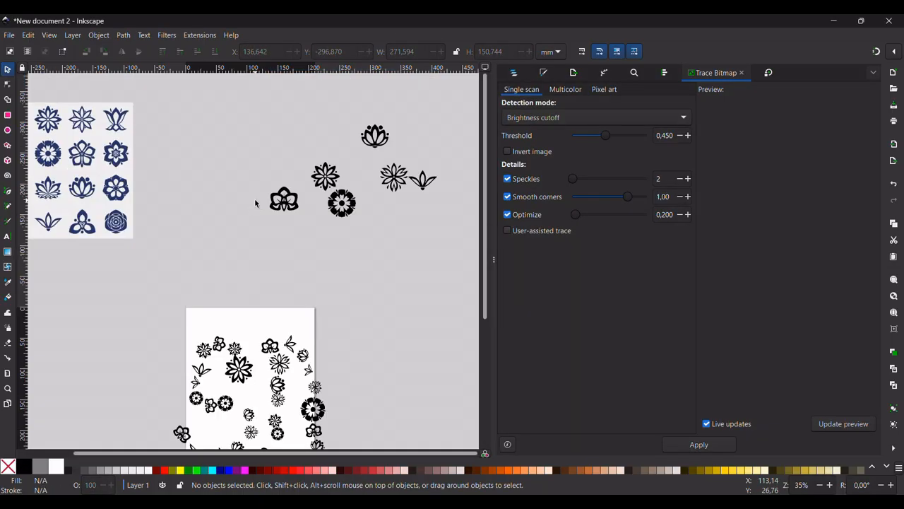
Step: Select the six original flowers above the page and activate the Spray tool for spraying their clones
{"action": "left_click_drag", "start_coordinate": [227, 103], "coordinate": [469, 297]}
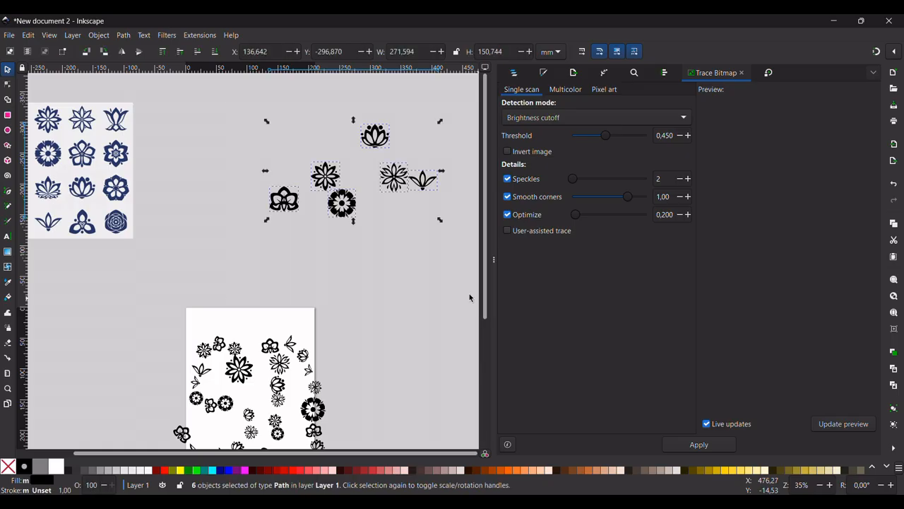
{"action": "left_click", "coordinate": [8, 327]}
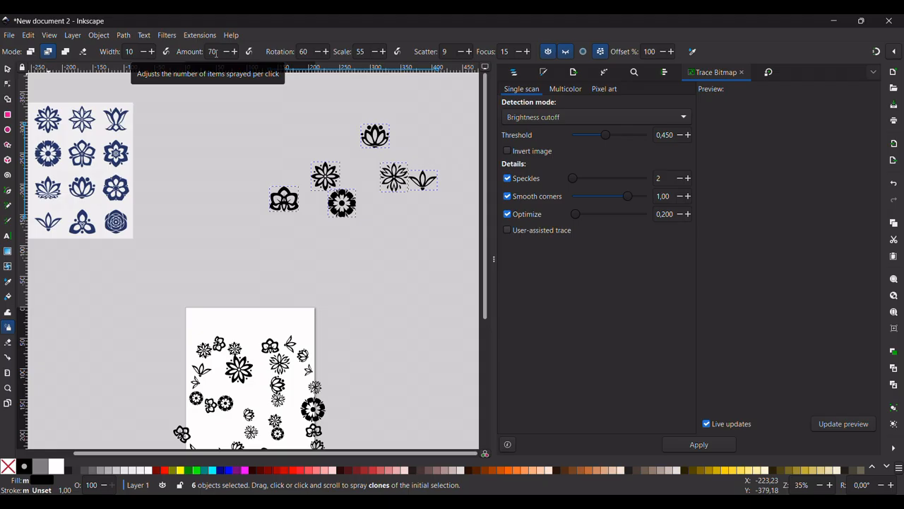
{"action": "left_click", "coordinate": [307, 53]}
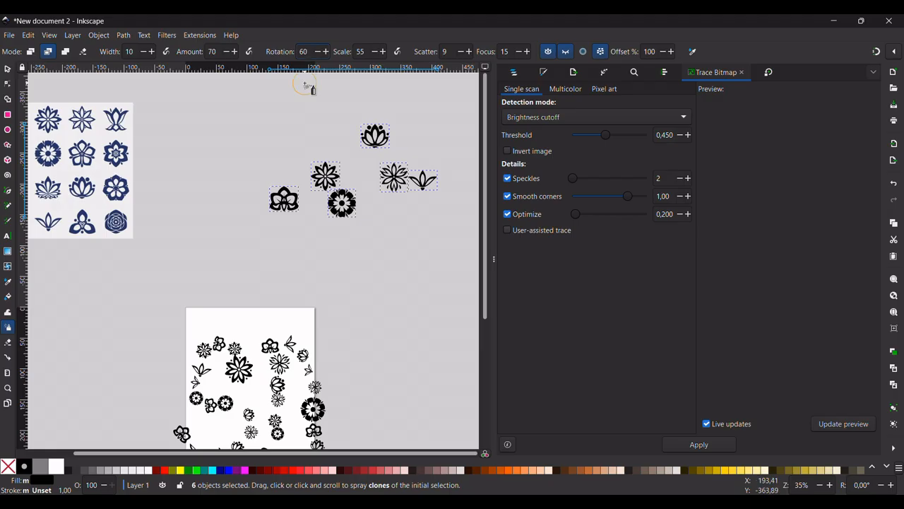
Step: Try spraying a horizontal row of flower clones just above the page, and undo the spray
{"action": "left_click_drag", "start_coordinate": [198, 266], "coordinate": [459, 277]}
{"action": "key", "text": "Escape"}
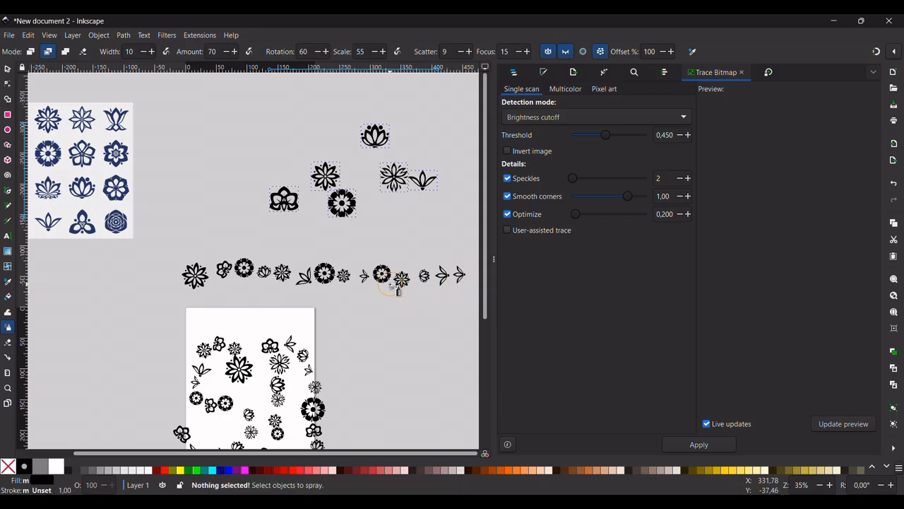
{"action": "key", "text": "ctrl+z"}
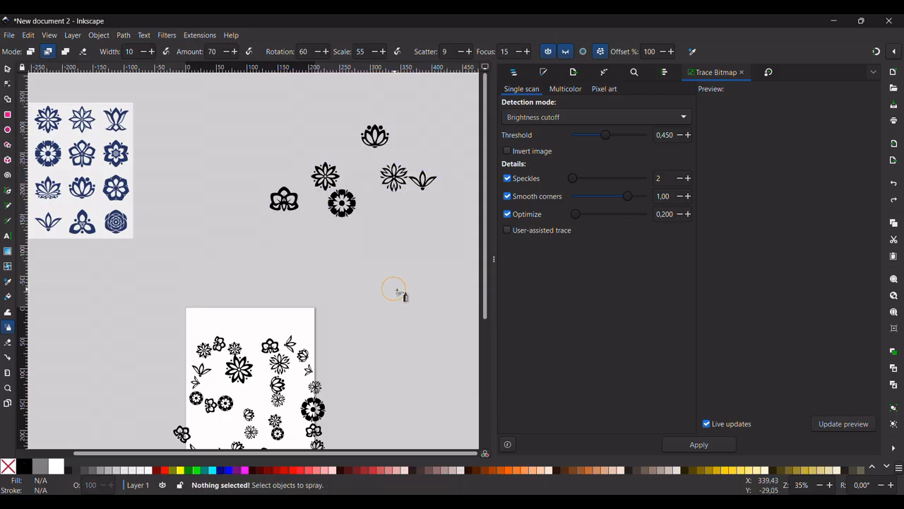
Step: Set the spray rotation variation to 0, test it with a short stroke above the page, and undo the spray
{"action": "left_click", "coordinate": [318, 54]}
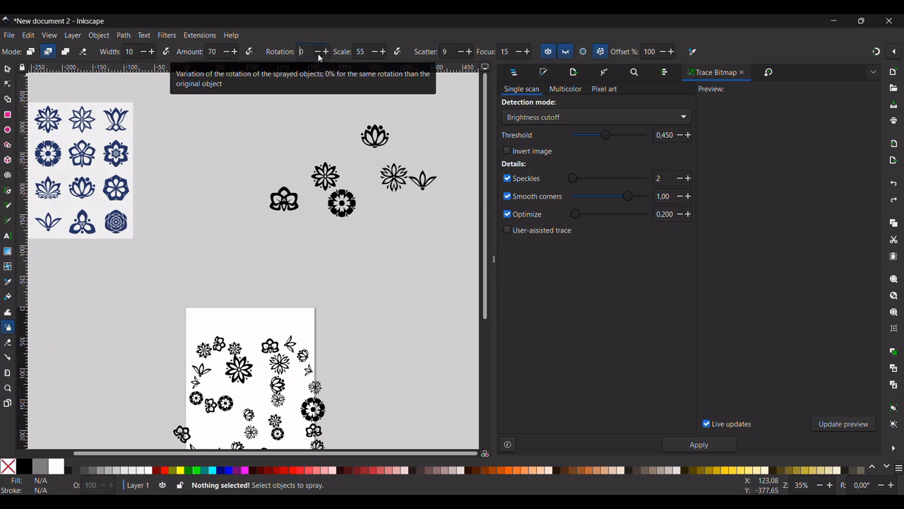
{"action": "mouse_move", "coordinate": [201, 266]}
{"action": "left_mouse_down"}
{"action": "mouse_move", "coordinate": [302, 272]}
{"action": "mouse_move", "coordinate": [358, 289]}
{"action": "mouse_move", "coordinate": [400, 287]}
{"action": "mouse_move", "coordinate": [423, 269]}
{"action": "mouse_move", "coordinate": [410, 254]}
{"action": "mouse_move", "coordinate": [369, 249]}
{"action": "mouse_move", "coordinate": [357, 262]}
{"action": "mouse_move", "coordinate": [402, 264]}
{"action": "mouse_move", "coordinate": [378, 273]}
{"action": "mouse_move", "coordinate": [344, 267]}
{"action": "mouse_move", "coordinate": [312, 240]}
{"action": "mouse_move", "coordinate": [272, 237]}
{"action": "mouse_move", "coordinate": [238, 240]}
{"action": "mouse_move", "coordinate": [215, 265]}
{"action": "left_mouse_up"}
{"action": "key", "text": "Escape"}
{"action": "key", "text": "ctrl+z"}
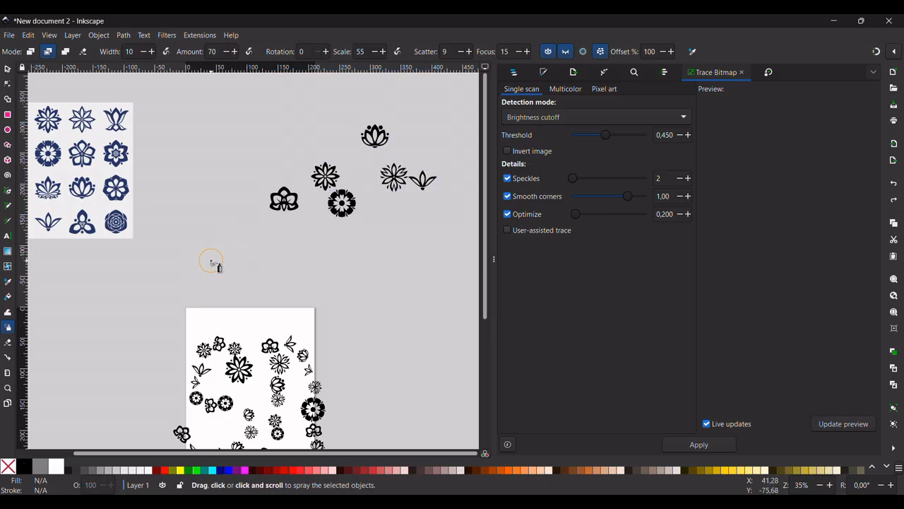
Step: Set the spray scale variation to 0, test it with a long stroke around the page, and undo the spray
{"action": "scroll", "coordinate": [370, 54], "scroll_direction": "up", "scroll_amount": 1}
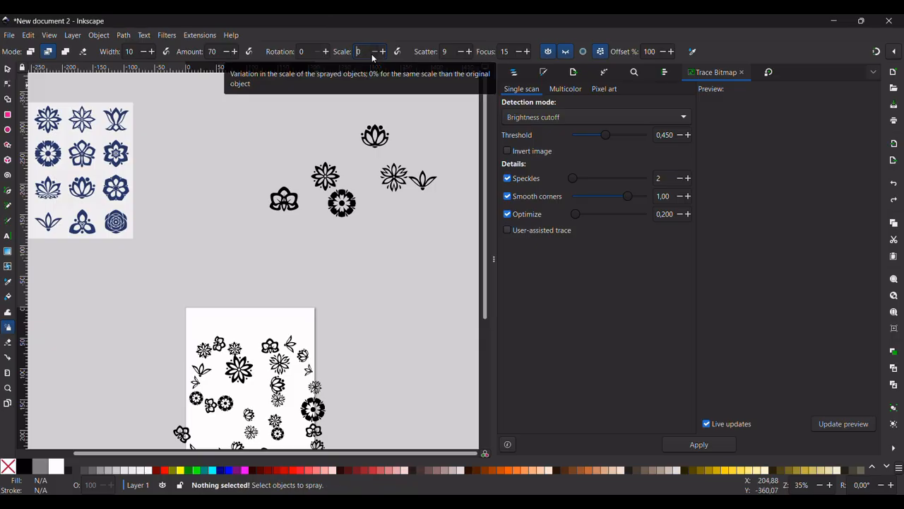
{"action": "scroll", "coordinate": [372, 54], "scroll_direction": "down", "scroll_amount": 20}
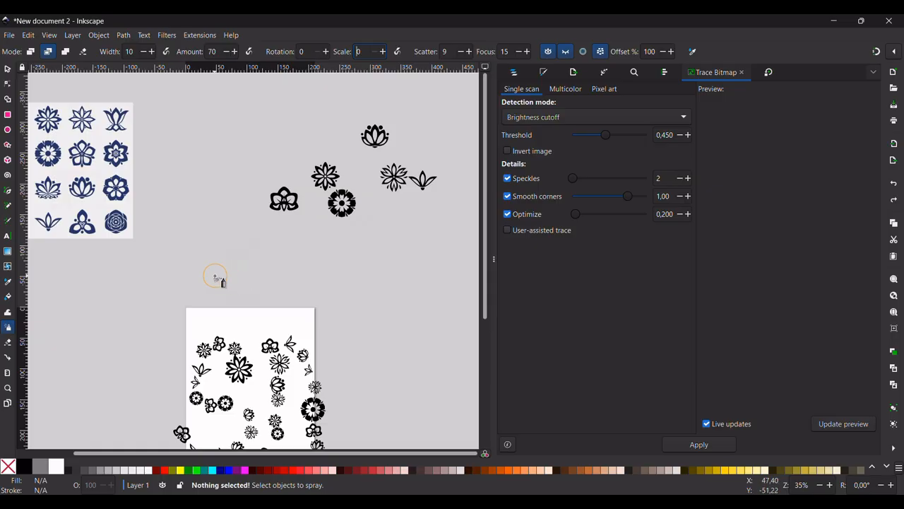
{"action": "mouse_move", "coordinate": [215, 278]}
{"action": "left_mouse_down"}
{"action": "mouse_move", "coordinate": [261, 277]}
{"action": "mouse_move", "coordinate": [280, 249]}
{"action": "mouse_move", "coordinate": [307, 246]}
{"action": "mouse_move", "coordinate": [372, 297]}
{"action": "mouse_move", "coordinate": [428, 278]}
{"action": "mouse_move", "coordinate": [400, 255]}
{"action": "mouse_move", "coordinate": [368, 256]}
{"action": "mouse_move", "coordinate": [359, 312]}
{"action": "mouse_move", "coordinate": [388, 347]}
{"action": "mouse_move", "coordinate": [406, 392]}
{"action": "mouse_move", "coordinate": [355, 386]}
{"action": "mouse_move", "coordinate": [355, 354]}
{"action": "mouse_move", "coordinate": [401, 341]}
{"action": "mouse_move", "coordinate": [434, 339]}
{"action": "mouse_move", "coordinate": [454, 378]}
{"action": "mouse_move", "coordinate": [418, 359]}
{"action": "mouse_move", "coordinate": [461, 287]}
{"action": "mouse_move", "coordinate": [421, 292]}
{"action": "mouse_move", "coordinate": [421, 325]}
{"action": "mouse_move", "coordinate": [441, 316]}
{"action": "mouse_move", "coordinate": [405, 305]}
{"action": "mouse_move", "coordinate": [421, 325]}
{"action": "mouse_move", "coordinate": [401, 269]}
{"action": "mouse_move", "coordinate": [231, 291]}
{"action": "mouse_move", "coordinate": [128, 269]}
{"action": "mouse_move", "coordinate": [102, 355]}
{"action": "left_mouse_up"}
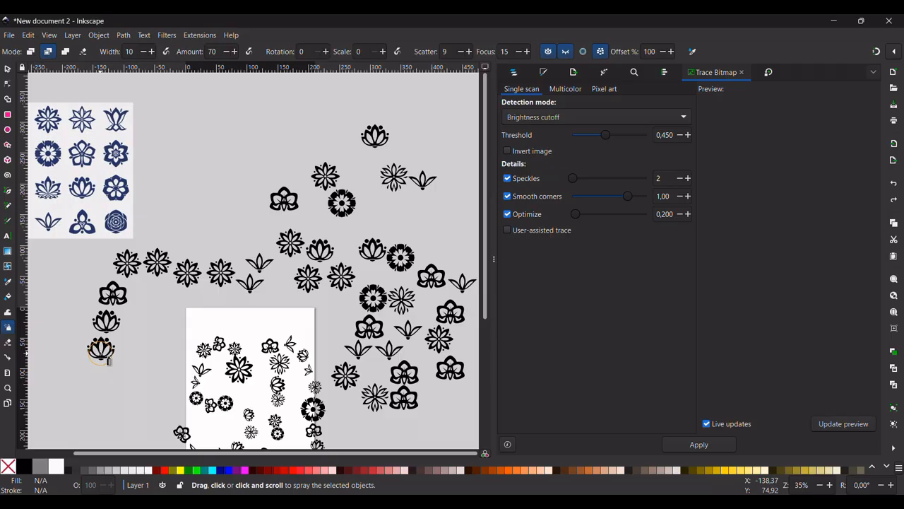
{"action": "key", "text": "ctrl+z"}
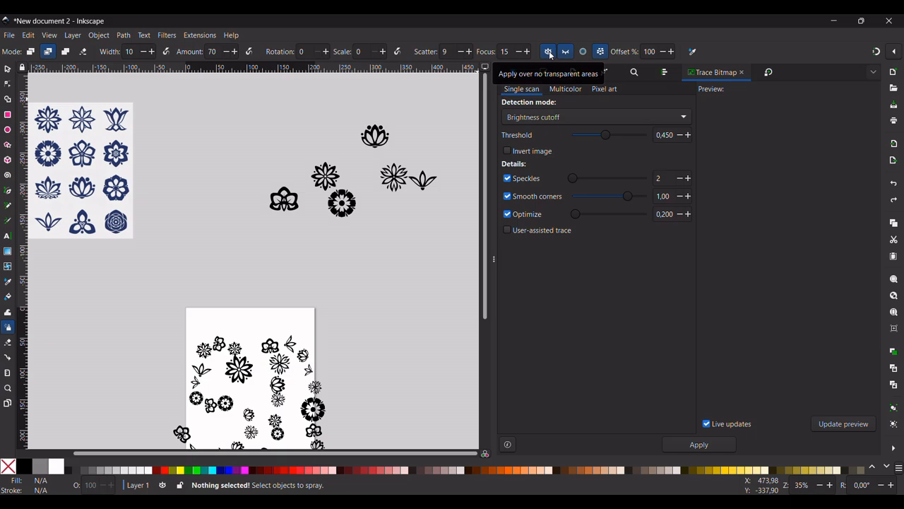
Step: Try spraying beside the page with Prevent overlapping objects turned off, undo the dense spray, and turn the option back on
{"action": "key", "text": "ctrl+shift+z"}
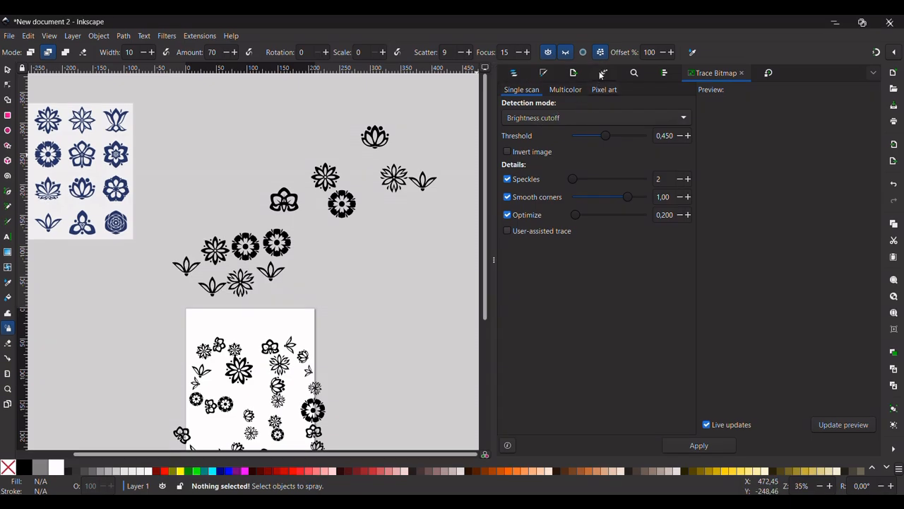
{"action": "left_click", "coordinate": [600, 52]}
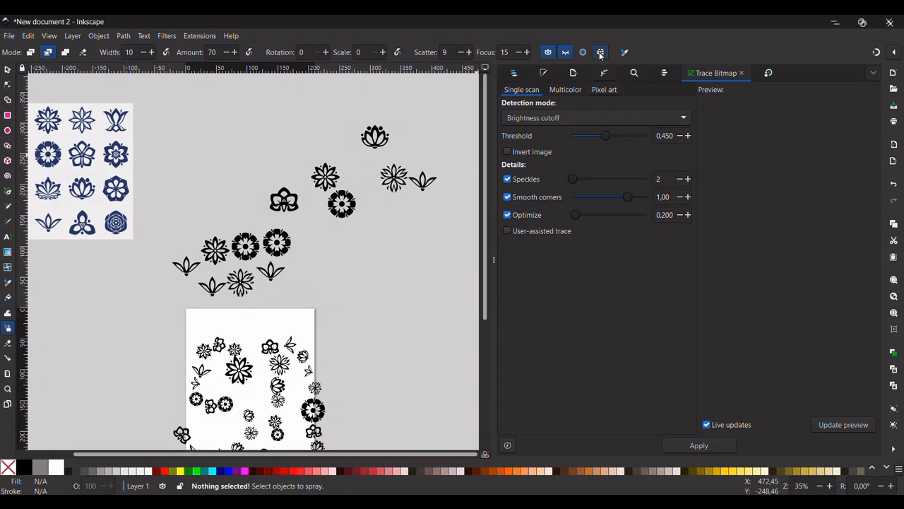
{"action": "mouse_move", "coordinate": [318, 253]}
{"action": "left_mouse_down"}
{"action": "mouse_move", "coordinate": [403, 293]}
{"action": "mouse_move", "coordinate": [343, 367]}
{"action": "mouse_move", "coordinate": [361, 323]}
{"action": "mouse_move", "coordinate": [325, 263]}
{"action": "mouse_move", "coordinate": [440, 234]}
{"action": "mouse_move", "coordinate": [347, 289]}
{"action": "mouse_move", "coordinate": [453, 325]}
{"action": "mouse_move", "coordinate": [418, 423]}
{"action": "mouse_move", "coordinate": [432, 431]}
{"action": "left_mouse_up"}
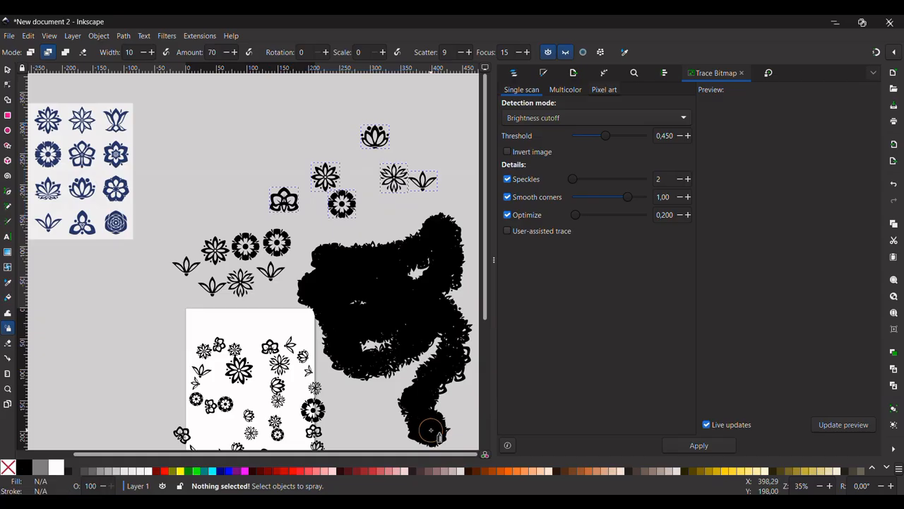
{"action": "key", "text": "ctrl+z"}
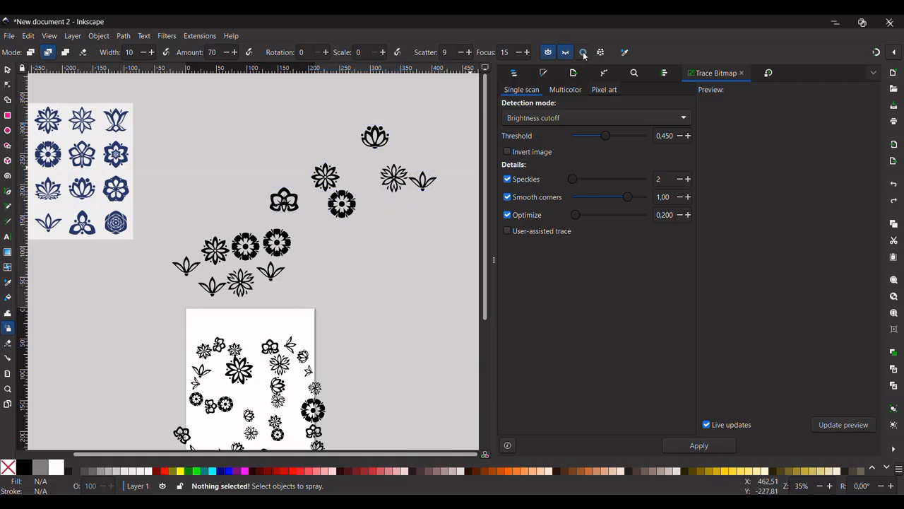
{"action": "left_click", "coordinate": [601, 52]}
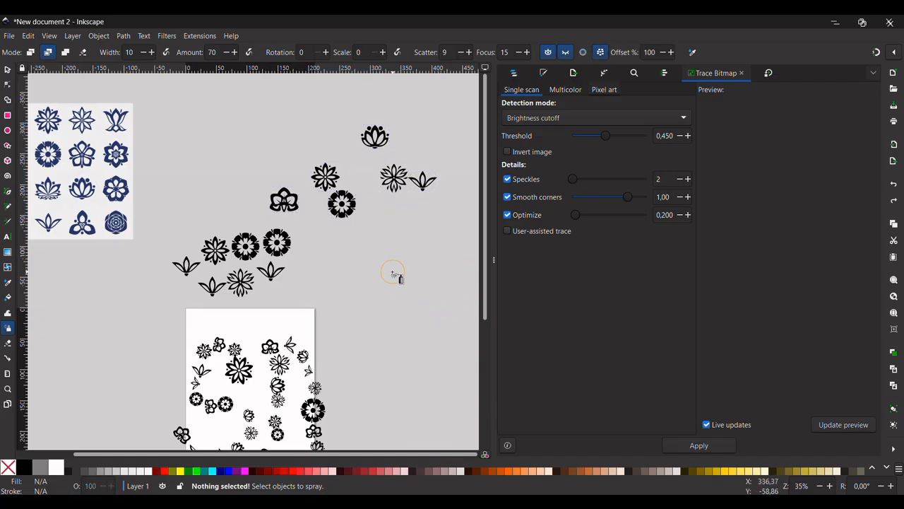
Step: Try more flower sprays above and beside the page with overlap prevention on, and undo all these test sprays
{"action": "mouse_move", "coordinate": [397, 273]}
{"action": "left_mouse_down"}
{"action": "mouse_move", "coordinate": [358, 359]}
{"action": "mouse_move", "coordinate": [401, 417]}
{"action": "mouse_move", "coordinate": [351, 411]}
{"action": "mouse_move", "coordinate": [432, 339]}
{"action": "mouse_move", "coordinate": [374, 329]}
{"action": "mouse_move", "coordinate": [429, 296]}
{"action": "mouse_move", "coordinate": [354, 302]}
{"action": "mouse_move", "coordinate": [425, 259]}
{"action": "mouse_move", "coordinate": [421, 322]}
{"action": "left_mouse_up"}
{"action": "key", "text": "ctrl+z"}
{"action": "key", "text": "ctrl+z"}
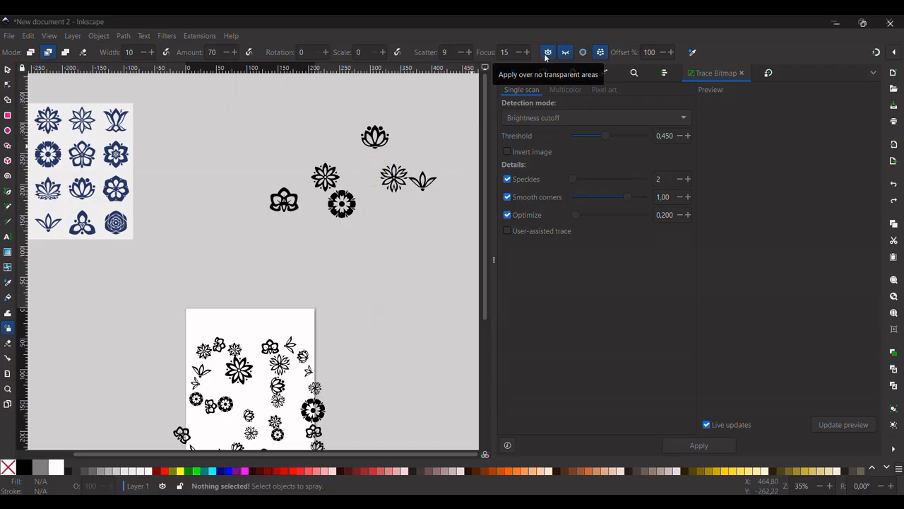
{"action": "left_click", "coordinate": [319, 291]}
{"action": "mouse_move", "coordinate": [328, 294]}
{"action": "left_mouse_down"}
{"action": "mouse_move", "coordinate": [382, 281]}
{"action": "mouse_move", "coordinate": [394, 330]}
{"action": "mouse_move", "coordinate": [369, 353]}
{"action": "mouse_move", "coordinate": [424, 345]}
{"action": "left_mouse_up"}
{"action": "key", "text": "ctrl+z"}
{"action": "key", "text": "ctrl+z"}
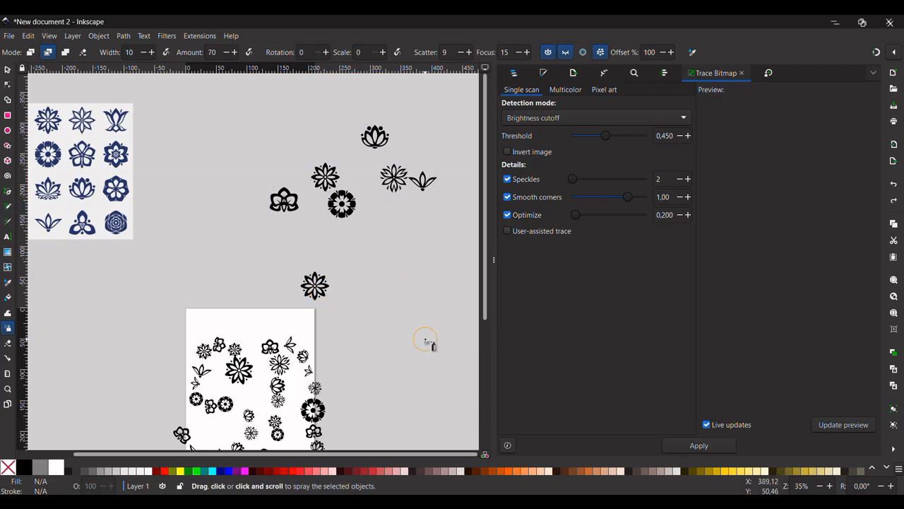
{"action": "key", "text": "ctrl+z"}
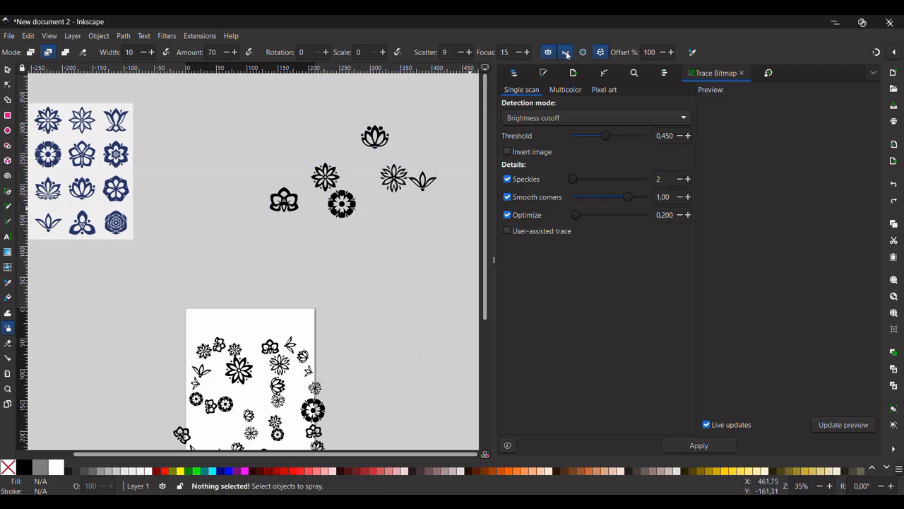
Step: Try spraying beside the page with application over transparent areas turned off, and turn that option back on
{"action": "key", "text": "ctrl+a"}
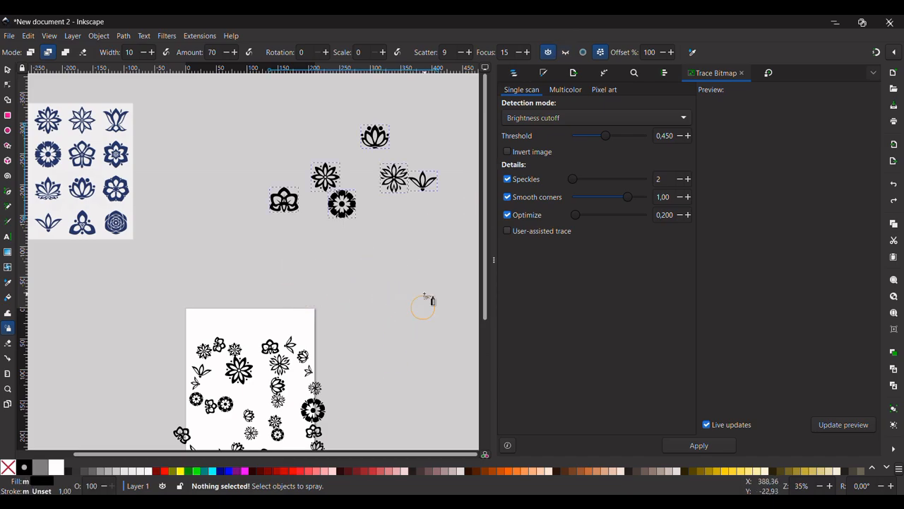
{"action": "key", "text": "Escape"}
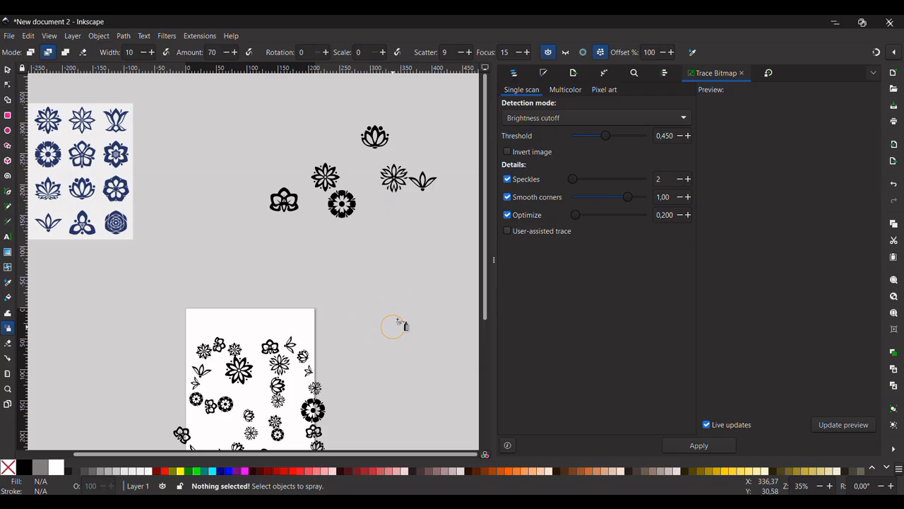
{"action": "left_click", "coordinate": [566, 52]}
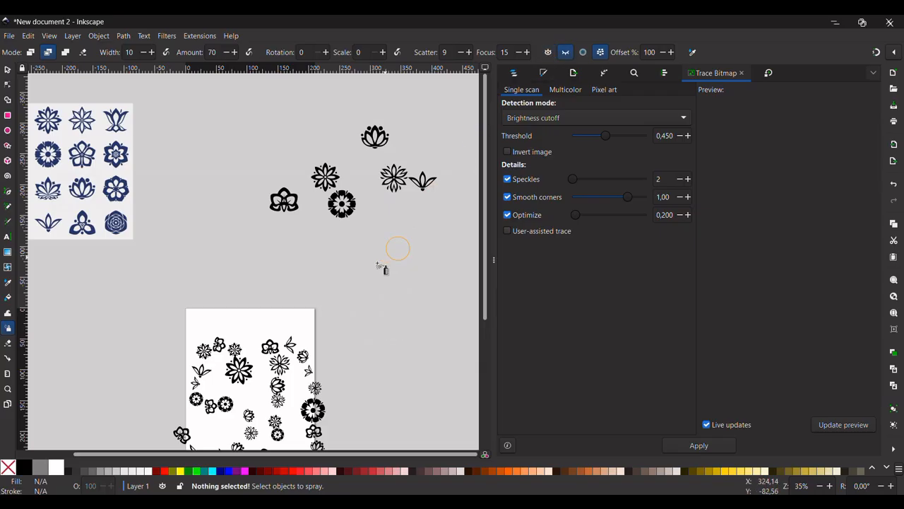
Step: Try spraying on and beside the page with application over non-transparent areas turned off, undo the sprays, and restore the option
{"action": "mouse_move", "coordinate": [309, 303]}
{"action": "left_mouse_down"}
{"action": "mouse_move", "coordinate": [363, 255]}
{"action": "mouse_move", "coordinate": [388, 321]}
{"action": "mouse_move", "coordinate": [306, 334]}
{"action": "mouse_move", "coordinate": [238, 359]}
{"action": "mouse_move", "coordinate": [339, 339]}
{"action": "mouse_move", "coordinate": [242, 343]}
{"action": "mouse_move", "coordinate": [266, 334]}
{"action": "mouse_move", "coordinate": [244, 329]}
{"action": "mouse_move", "coordinate": [280, 329]}
{"action": "mouse_move", "coordinate": [206, 322]}
{"action": "left_mouse_up"}
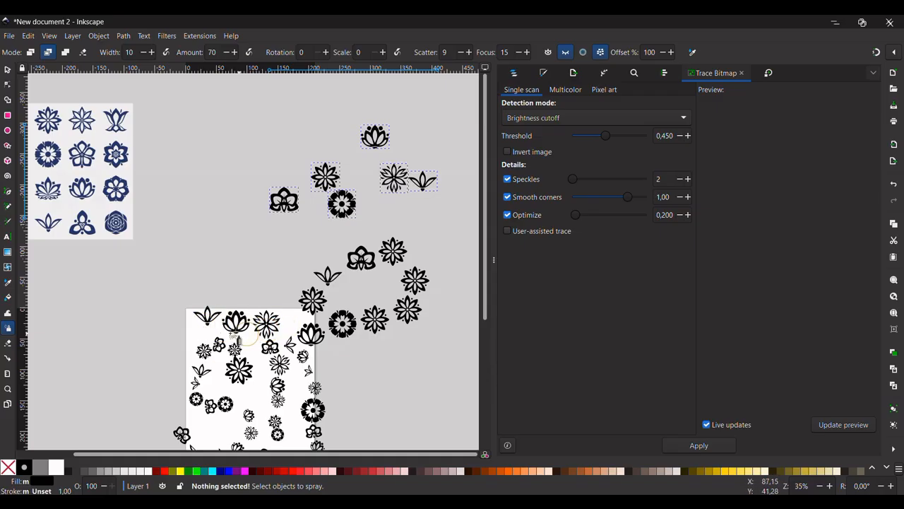
{"action": "left_click", "coordinate": [243, 432]}
{"action": "left_click_drag", "start_coordinate": [431, 324], "coordinate": [438, 337]}
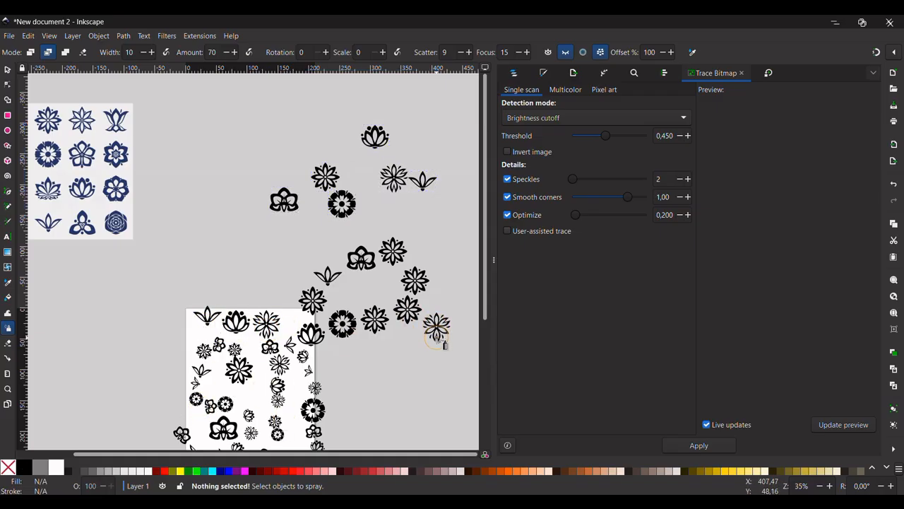
{"action": "key", "text": "ctrl+z"}
{"action": "key", "text": "ctrl+z"}
{"action": "key", "text": "ctrl+z"}
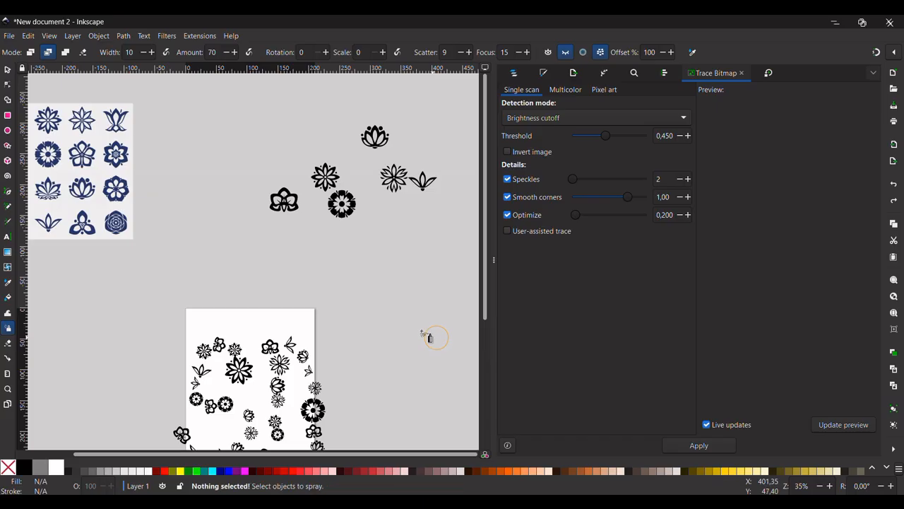
{"action": "left_click", "coordinate": [546, 54]}
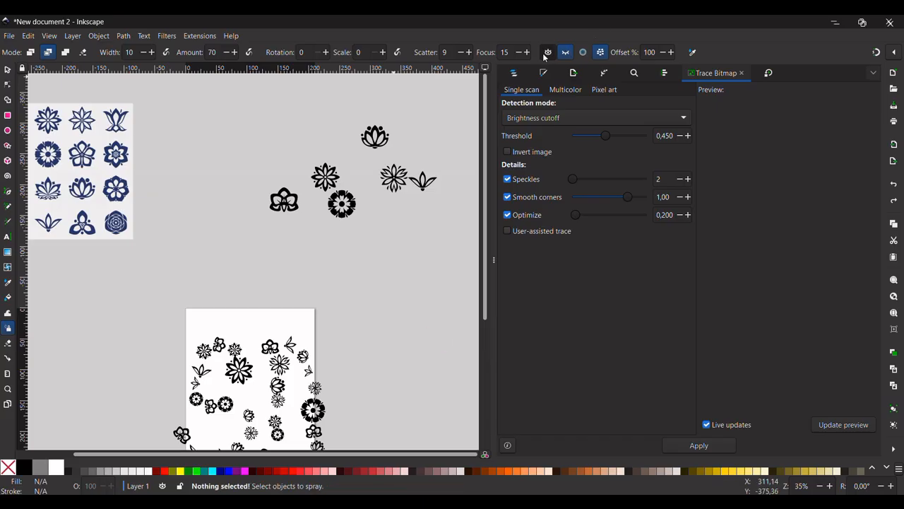
Step: Turn on No overlap between colors and spray flower clones above the page's right half and down its right side
{"action": "left_click", "coordinate": [583, 53]}
{"action": "mouse_move", "coordinate": [402, 287]}
{"action": "left_mouse_down"}
{"action": "mouse_move", "coordinate": [295, 256]}
{"action": "mouse_move", "coordinate": [284, 283]}
{"action": "mouse_move", "coordinate": [369, 251]}
{"action": "mouse_move", "coordinate": [400, 289]}
{"action": "mouse_move", "coordinate": [303, 274]}
{"action": "mouse_move", "coordinate": [275, 259]}
{"action": "mouse_move", "coordinate": [361, 278]}
{"action": "mouse_move", "coordinate": [342, 289]}
{"action": "mouse_move", "coordinate": [415, 333]}
{"action": "mouse_move", "coordinate": [409, 405]}
{"action": "mouse_move", "coordinate": [434, 410]}
{"action": "mouse_move", "coordinate": [409, 419]}
{"action": "mouse_move", "coordinate": [387, 405]}
{"action": "mouse_move", "coordinate": [431, 283]}
{"action": "left_mouse_up"}
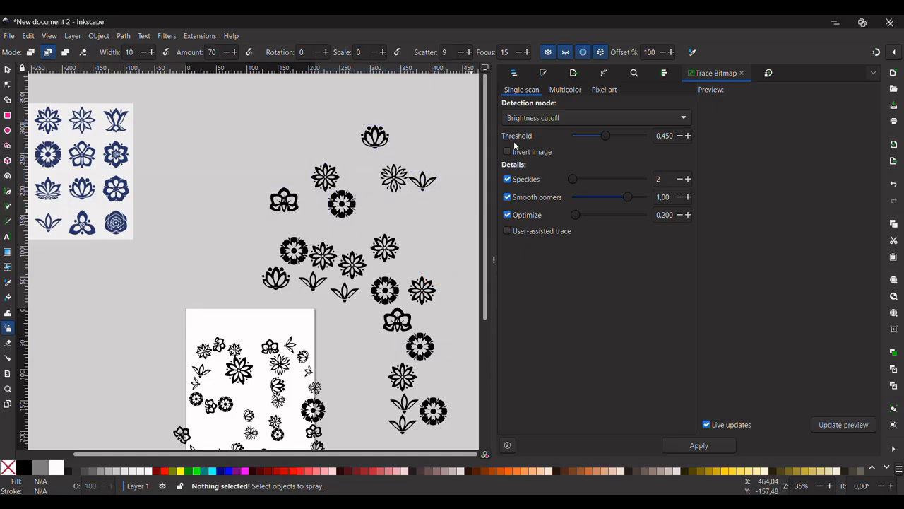
{"action": "left_click", "coordinate": [601, 54]}
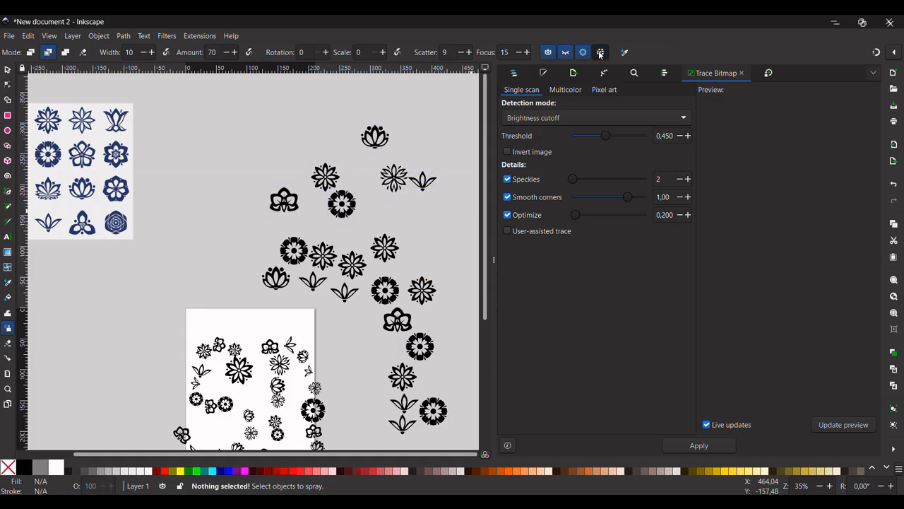
{"action": "left_click", "coordinate": [600, 54]}
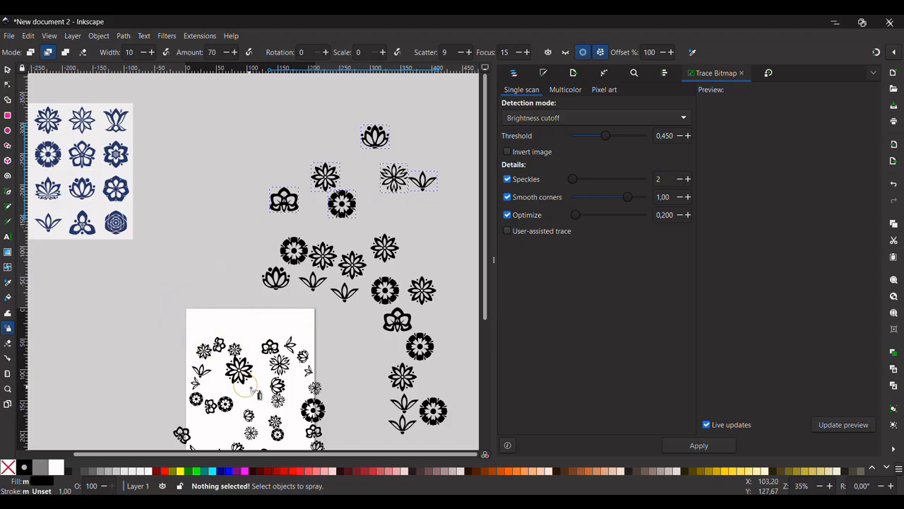
Step: Spray flower clones above and to the left of the page with application over transparent areas on and over non-transparent areas off
{"action": "key", "text": "Escape"}
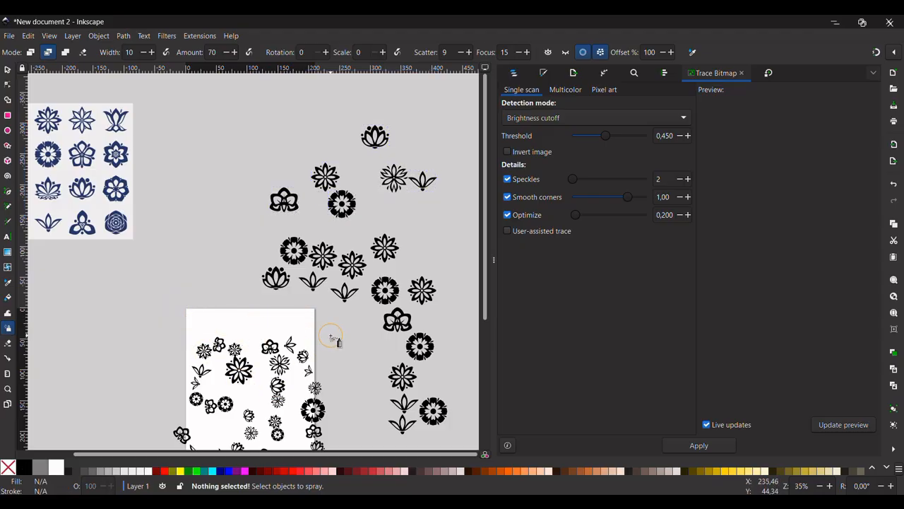
{"action": "left_click", "coordinate": [565, 53]}
{"action": "mouse_move", "coordinate": [192, 274]}
{"action": "left_mouse_down"}
{"action": "mouse_move", "coordinate": [199, 203]}
{"action": "mouse_move", "coordinate": [176, 276]}
{"action": "mouse_move", "coordinate": [146, 257]}
{"action": "mouse_move", "coordinate": [143, 294]}
{"action": "mouse_move", "coordinate": [256, 228]}
{"action": "left_mouse_up"}
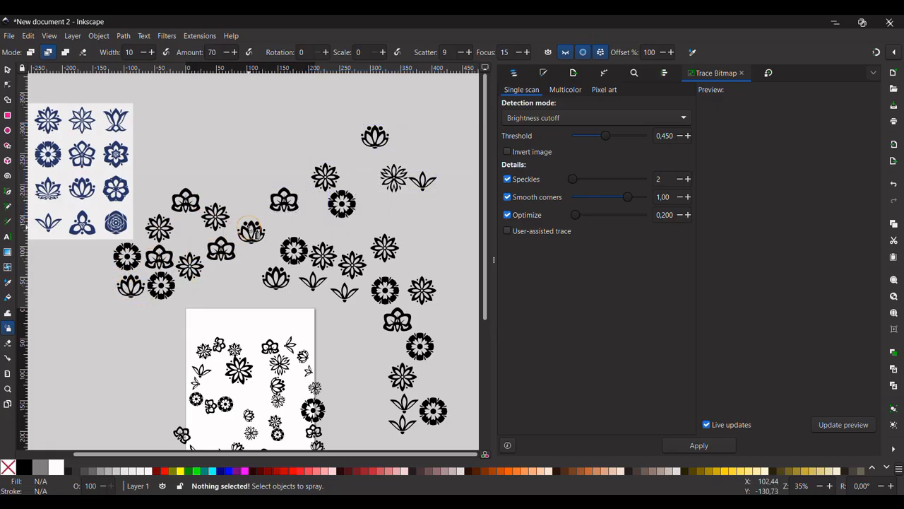
Step: Set spraying to apply over both transparent and non-transparent areas, and turn off No overlap between colors
{"action": "left_click", "coordinate": [550, 53]}
{"action": "left_click", "coordinate": [565, 54]}
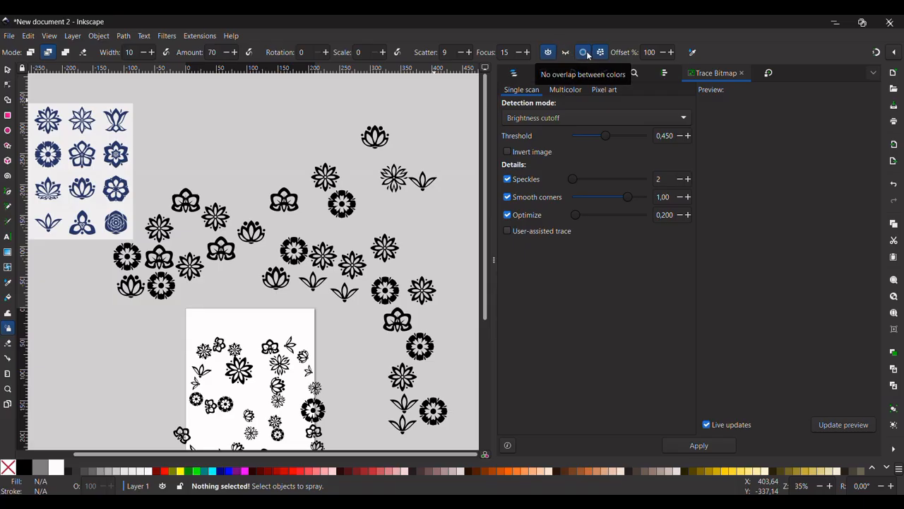
{"action": "left_click", "coordinate": [586, 53]}
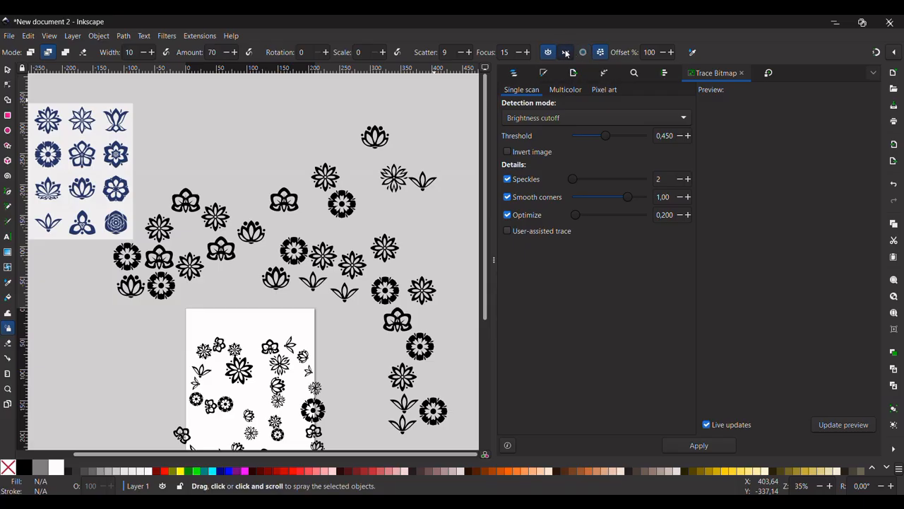
{"action": "left_click", "coordinate": [566, 53]}
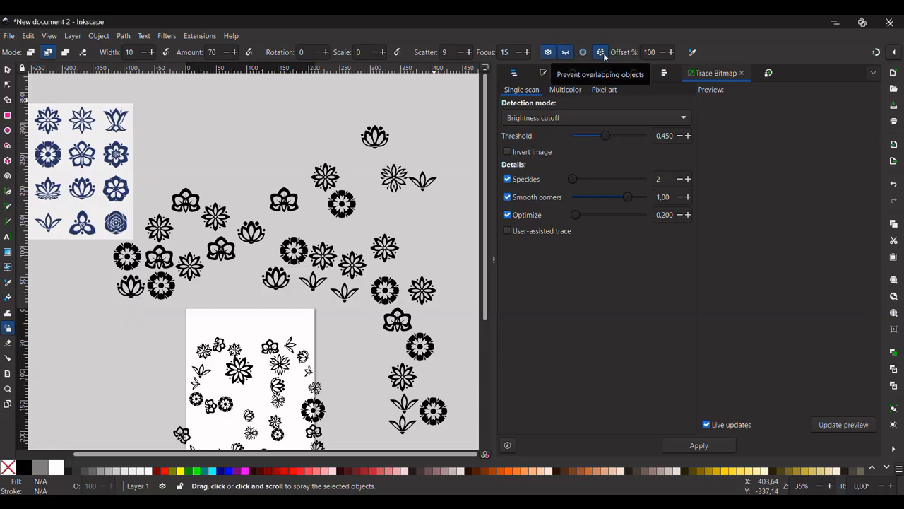
{"action": "left_click", "coordinate": [600, 53]}
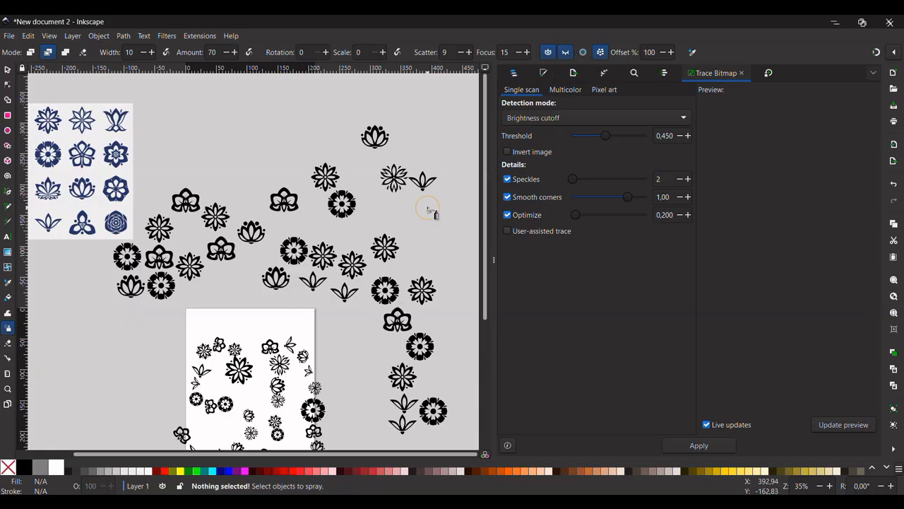
Step: Spray flower clones in an S-shaped curve on the empty canvas to the left of the page
{"action": "scroll", "coordinate": [429, 208], "scroll_direction": "down", "scroll_amount": 2}
{"action": "scroll", "coordinate": [428, 210], "scroll_direction": "down", "scroll_amount": 2}
{"action": "scroll", "coordinate": [428, 210], "scroll_direction": "up", "scroll_amount": 2}
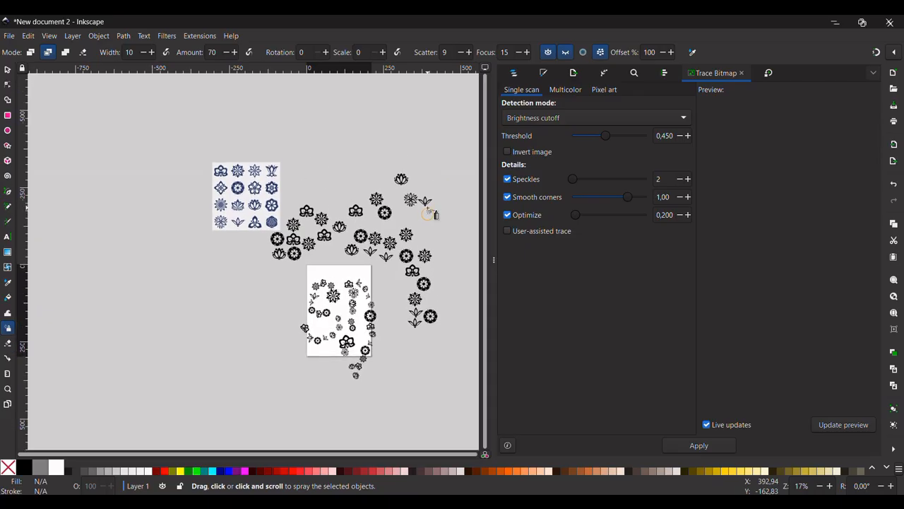
{"action": "scroll", "coordinate": [428, 210], "scroll_direction": "right", "scroll_amount": 2}
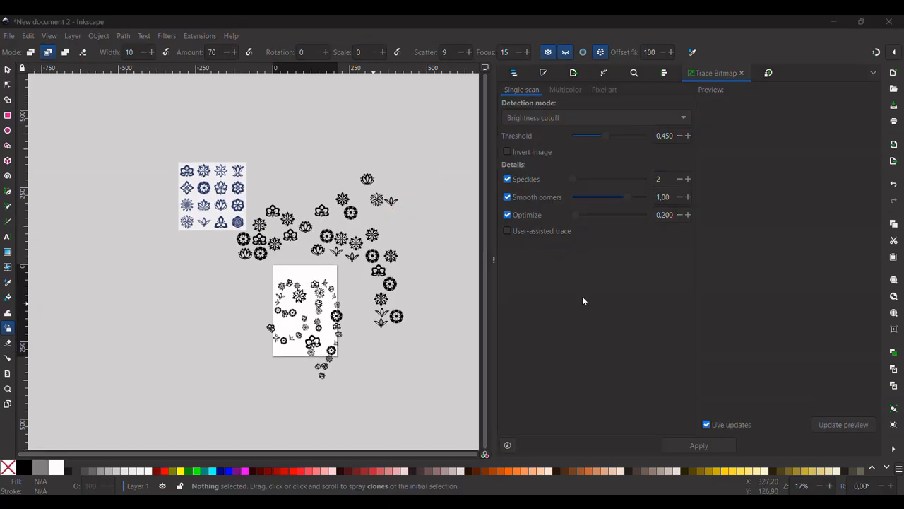
{"action": "scroll", "coordinate": [239, 332], "scroll_direction": "right", "scroll_amount": 1}
{"action": "left_click", "coordinate": [239, 332]}
{"action": "scroll", "coordinate": [238, 332], "scroll_direction": "right", "scroll_amount": 3}
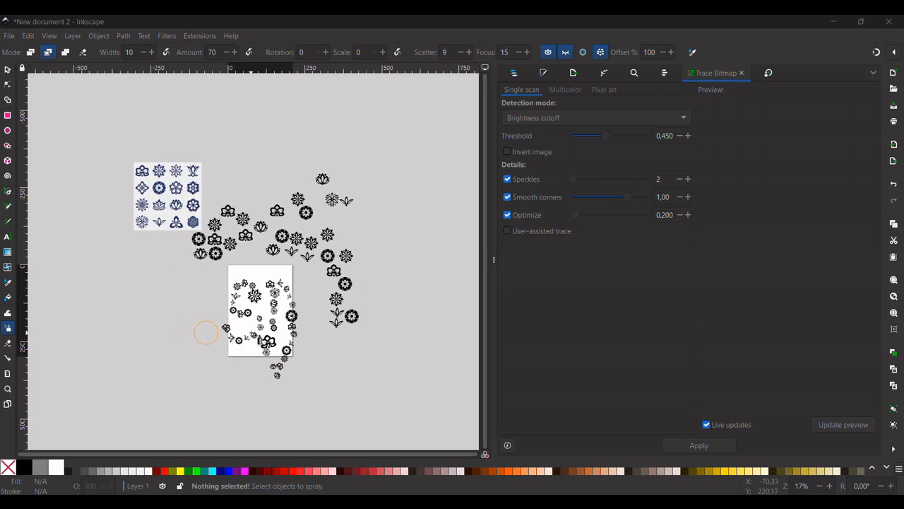
{"action": "scroll", "coordinate": [256, 336], "scroll_direction": "left", "scroll_amount": 8}
{"action": "scroll", "coordinate": [256, 336], "scroll_direction": "right", "scroll_amount": 7}
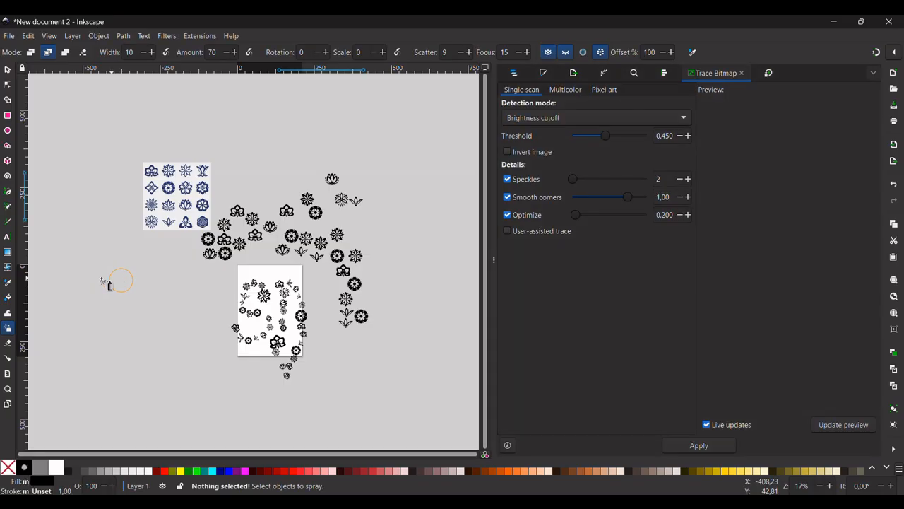
{"action": "mouse_move", "coordinate": [110, 285]}
{"action": "left_mouse_down"}
{"action": "mouse_move", "coordinate": [80, 303]}
{"action": "mouse_move", "coordinate": [96, 326]}
{"action": "mouse_move", "coordinate": [135, 328]}
{"action": "mouse_move", "coordinate": [153, 343]}
{"action": "mouse_move", "coordinate": [155, 365]}
{"action": "mouse_move", "coordinate": [141, 393]}
{"action": "mouse_move", "coordinate": [114, 405]}
{"action": "mouse_move", "coordinate": [80, 393]}
{"action": "mouse_move", "coordinate": [92, 353]}
{"action": "left_mouse_up"}
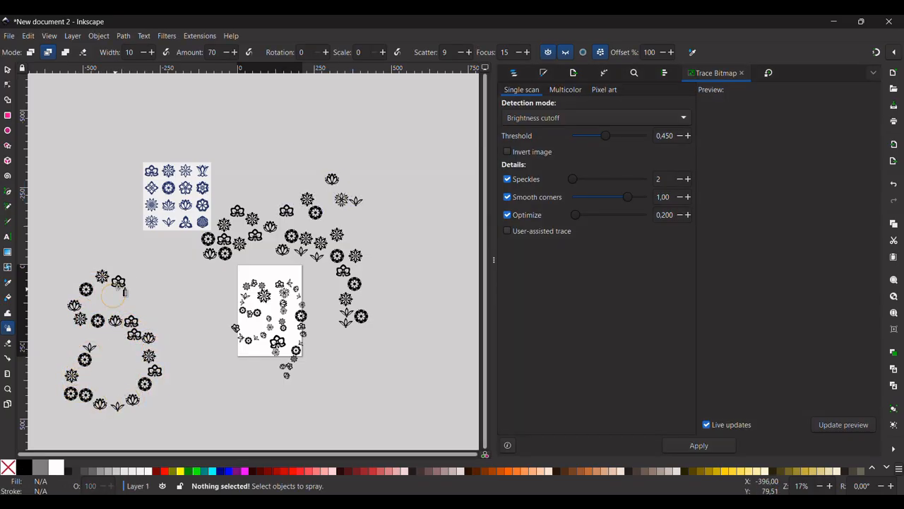
Step: Extend the S-shaped curve's upper end and spray flower clones in a D-shaped outline between the S and the page
{"action": "mouse_move", "coordinate": [132, 278]}
{"action": "left_mouse_down"}
{"action": "mouse_move", "coordinate": [166, 308]}
{"action": "mouse_move", "coordinate": [173, 295]}
{"action": "mouse_move", "coordinate": [158, 255]}
{"action": "mouse_move", "coordinate": [196, 404]}
{"action": "left_mouse_up"}
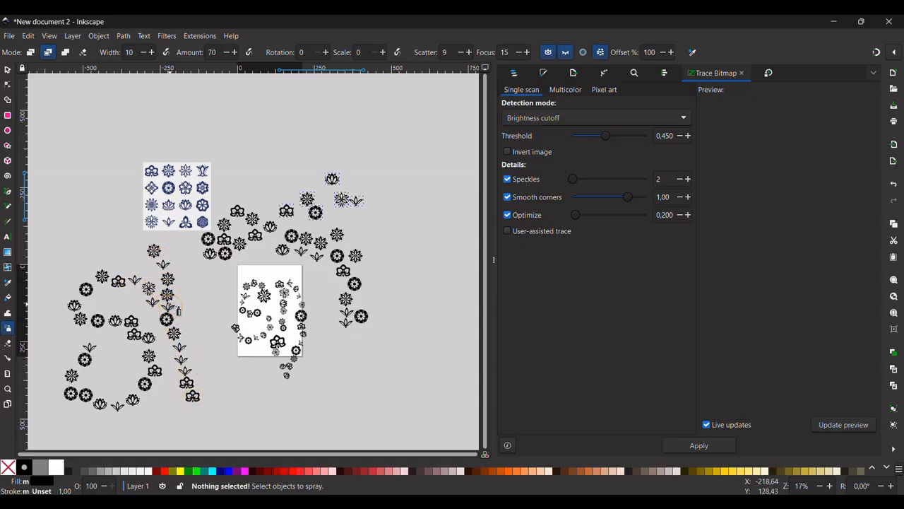
{"action": "mouse_move", "coordinate": [160, 269]}
{"action": "left_mouse_down"}
{"action": "mouse_move", "coordinate": [163, 253]}
{"action": "mouse_move", "coordinate": [185, 244]}
{"action": "mouse_move", "coordinate": [203, 268]}
{"action": "mouse_move", "coordinate": [210, 354]}
{"action": "mouse_move", "coordinate": [196, 400]}
{"action": "left_mouse_up"}
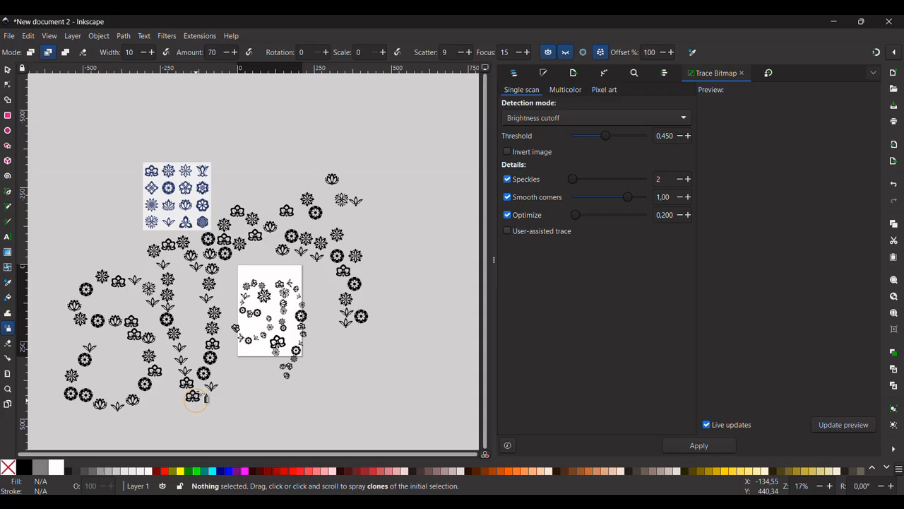
{"action": "left_click", "coordinate": [196, 399]}
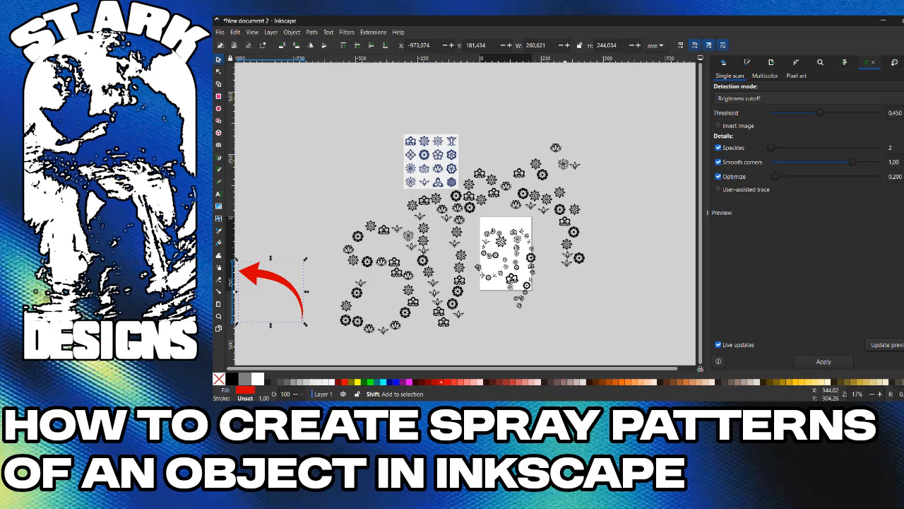